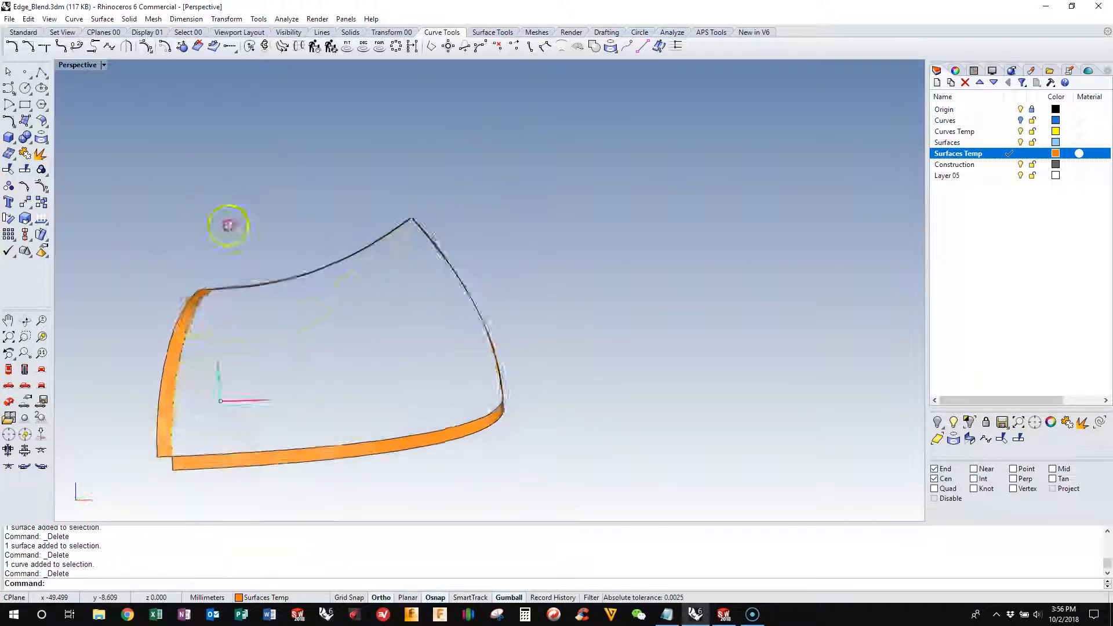
{"action": "right_click_drag", "start_coordinate": [484, 263], "coordinate": [266, 356]}
{"action": "scroll", "coordinate": [221, 345], "scroll_direction": "up", "scroll_amount": 4}
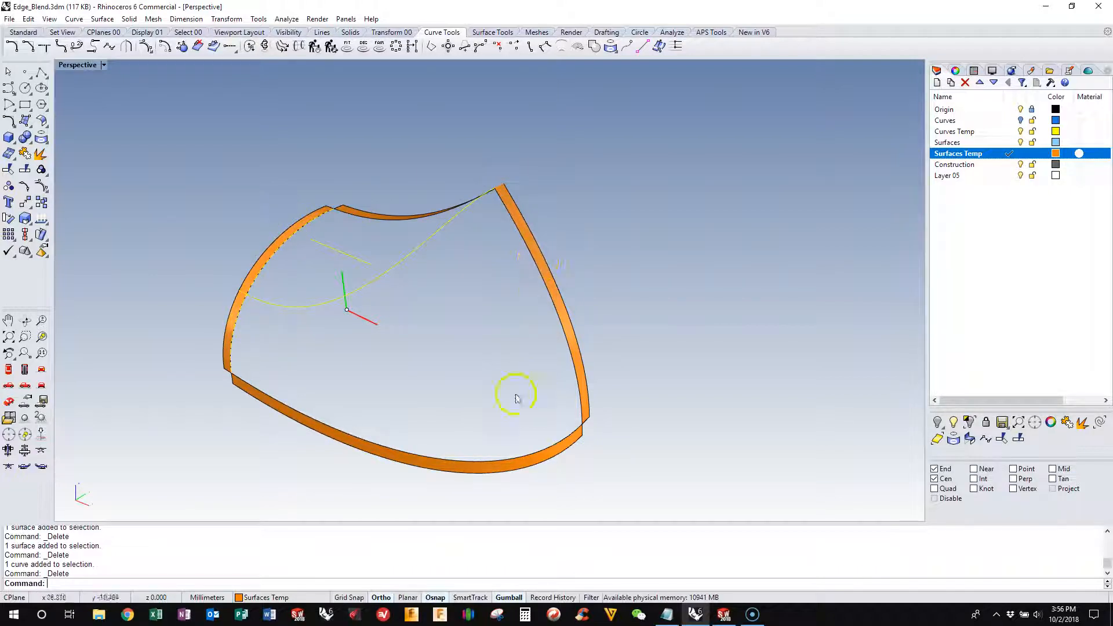
{"action": "right_click_drag", "start_coordinate": [561, 354], "coordinate": [392, 369]}
{"action": "left_click", "coordinate": [381, 356]}
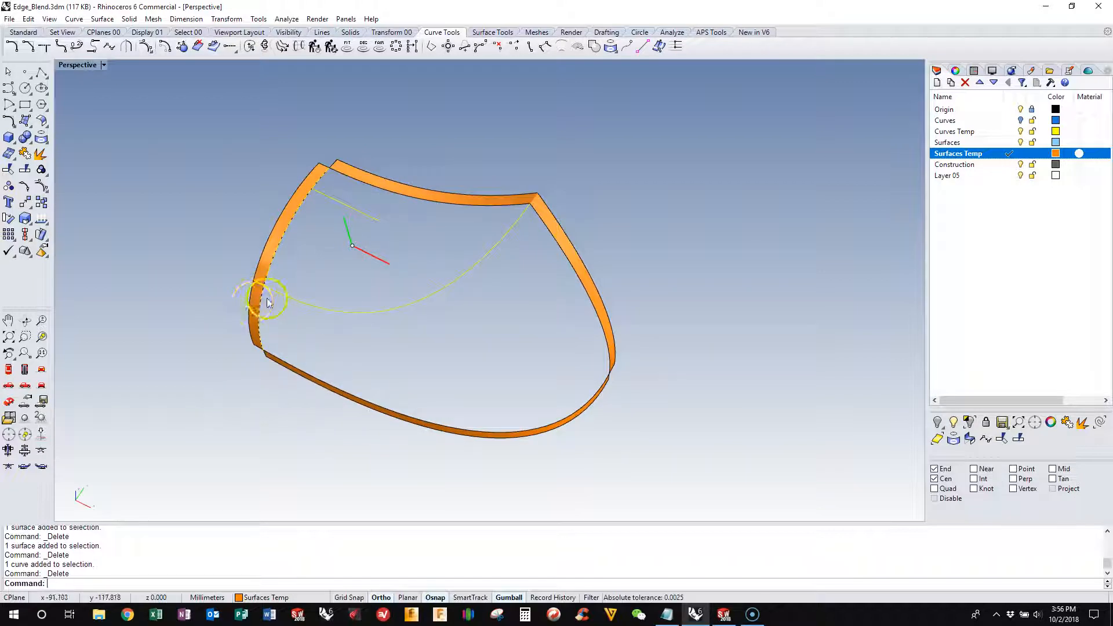
{"action": "right_click_drag", "start_coordinate": [281, 318], "coordinate": [323, 256]}
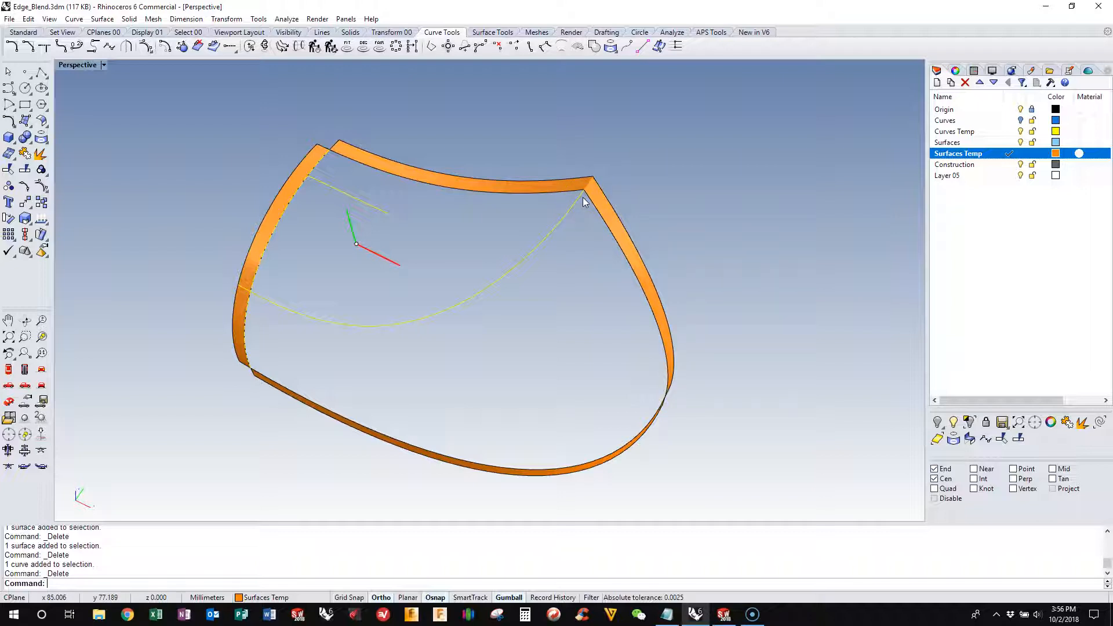
Create an edge-curve surface from the yellow curve on the left ribbon, the long yellow curve and the upper ribbon's inner edge
{"action": "left_click", "coordinate": [29, 125]}
{"action": "left_click_drag", "start_coordinate": [71, 116], "coordinate": [111, 87]}
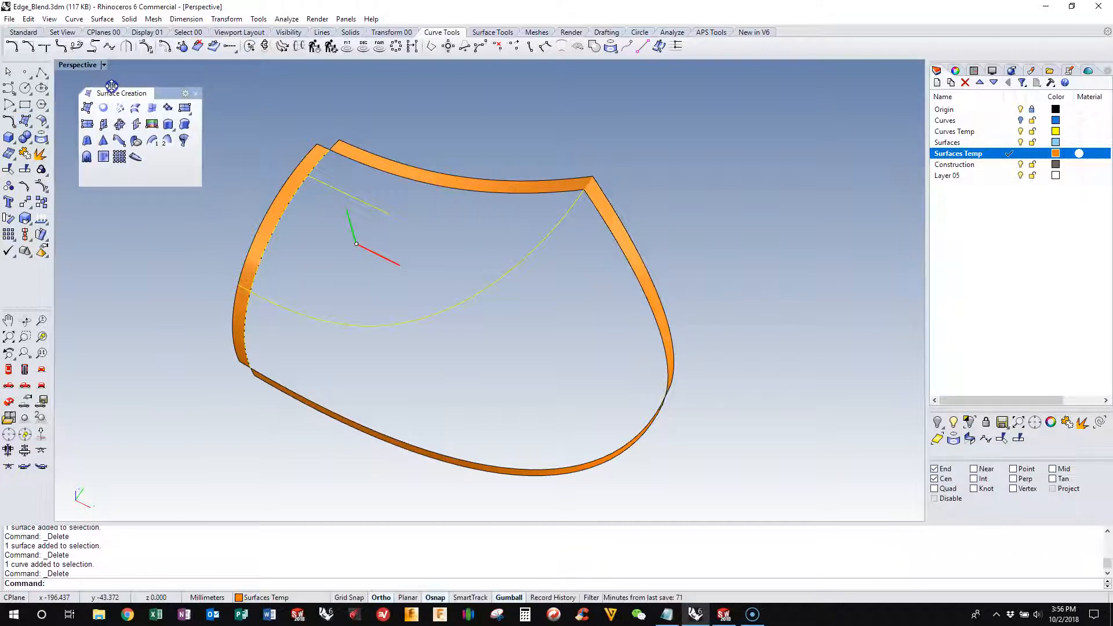
{"action": "left_click", "coordinate": [154, 108]}
{"action": "left_click", "coordinate": [289, 204]}
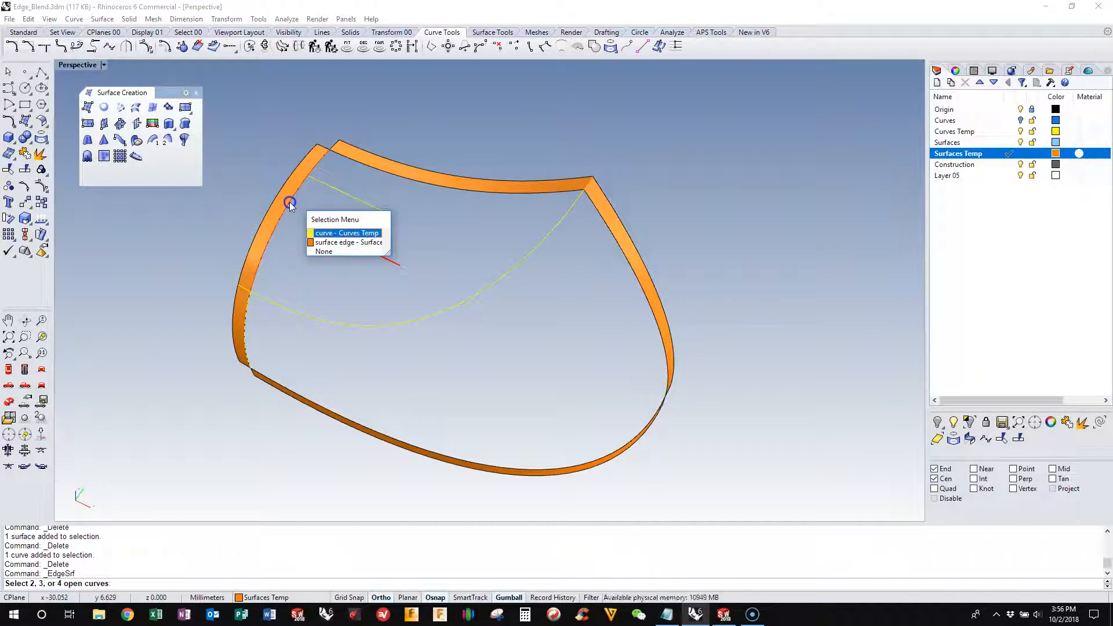
{"action": "left_click", "coordinate": [320, 234]}
{"action": "left_click", "coordinate": [348, 323]}
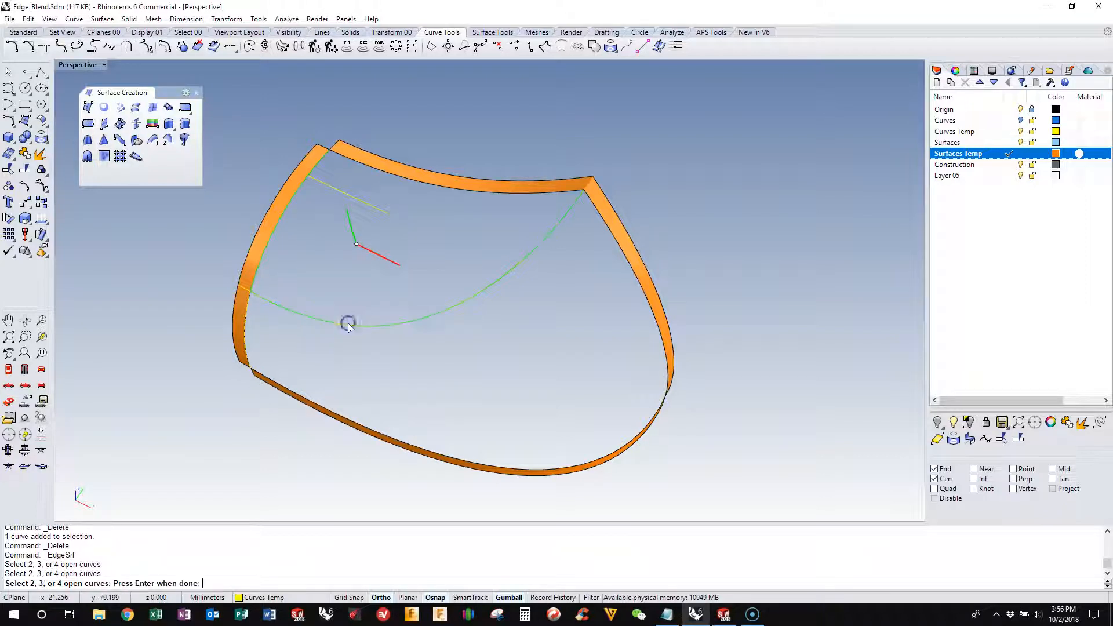
{"action": "left_click", "coordinate": [427, 184]}
{"action": "right_click", "coordinate": [412, 212]}
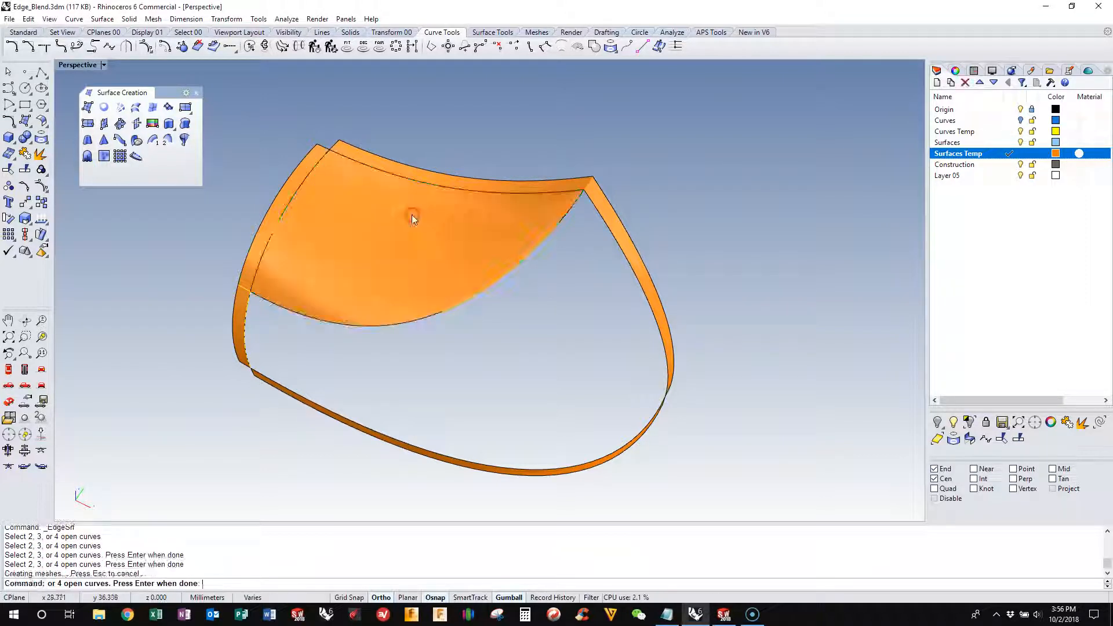
Move the new three-sided surface to the Surfaces layer
{"action": "right_click_drag", "start_coordinate": [326, 269], "coordinate": [397, 236]}
{"action": "left_click", "coordinate": [441, 270]}
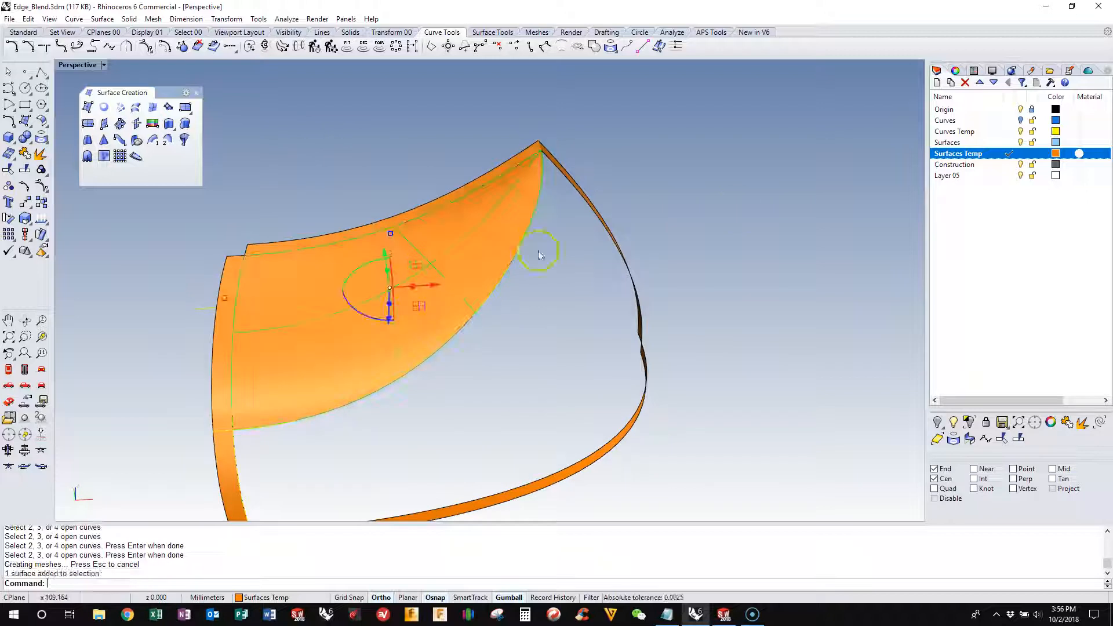
{"action": "right_click", "coordinate": [956, 142]}
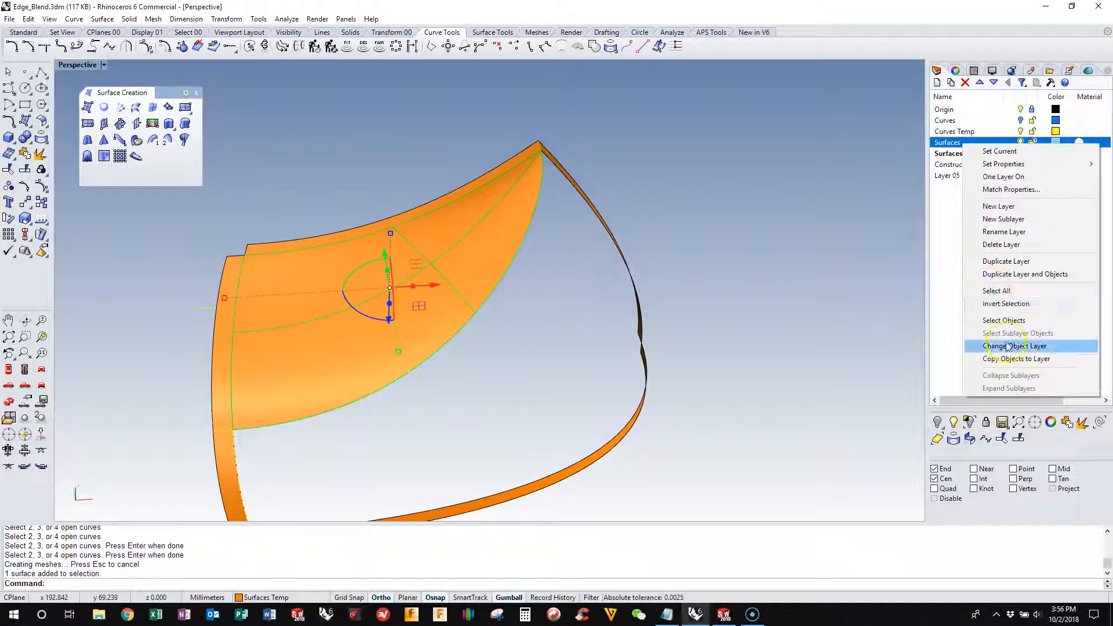
{"action": "left_click", "coordinate": [1031, 346]}
Display the three-sided surface's control points and examine how they converge at the pointed corner
{"action": "right_click_drag", "start_coordinate": [794, 255], "coordinate": [578, 236]}
{"action": "left_click", "coordinate": [447, 257]}
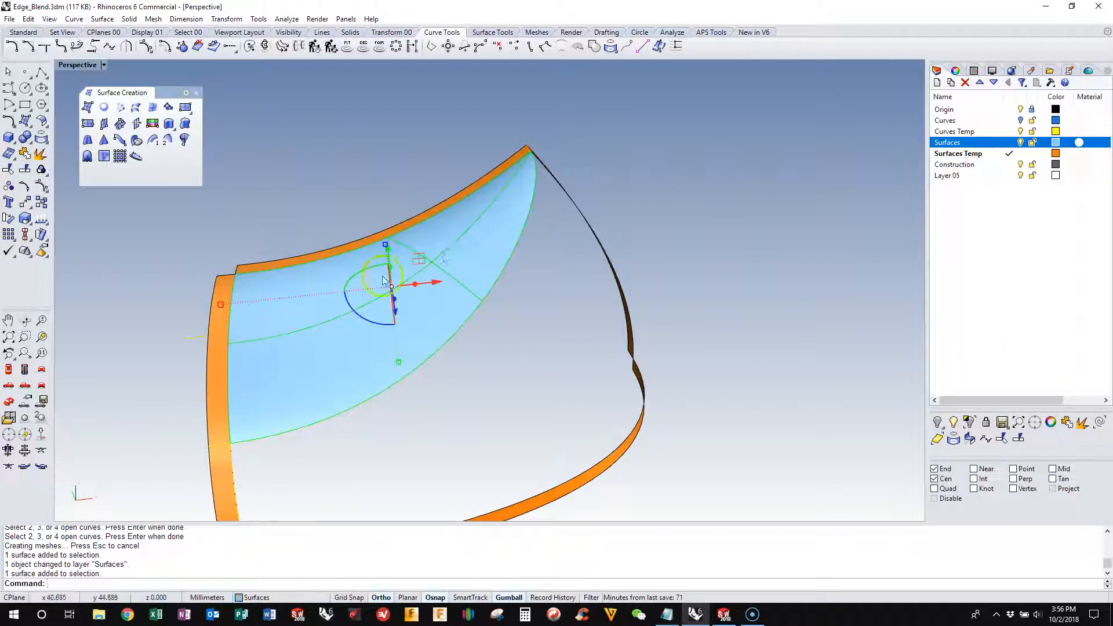
{"action": "key", "text": "F10"}
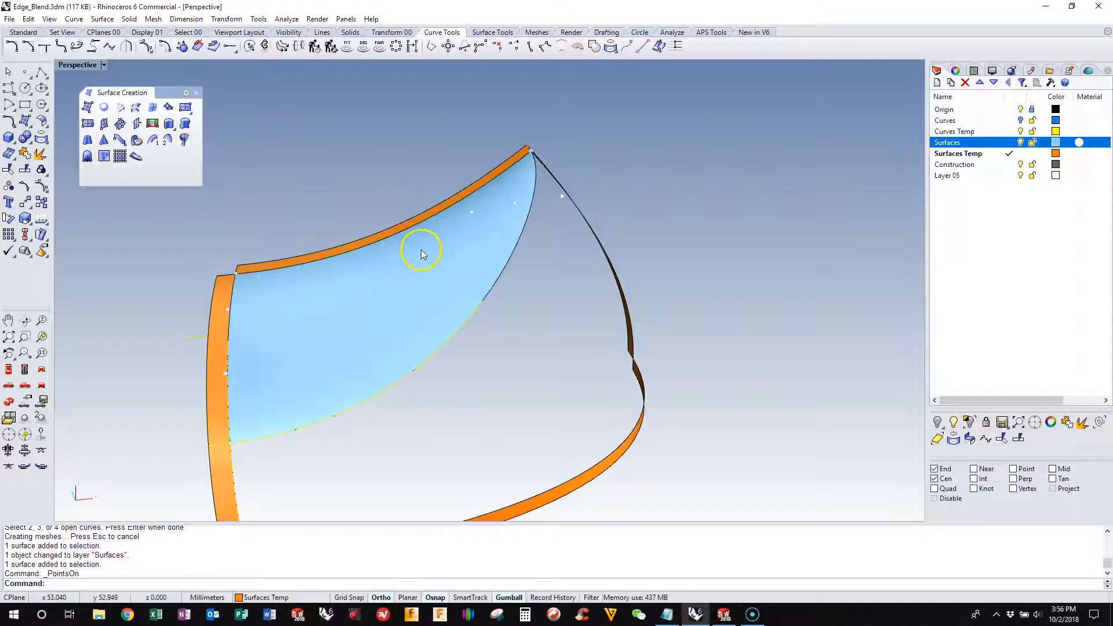
{"action": "right_click_drag", "start_coordinate": [418, 249], "coordinate": [465, 267]}
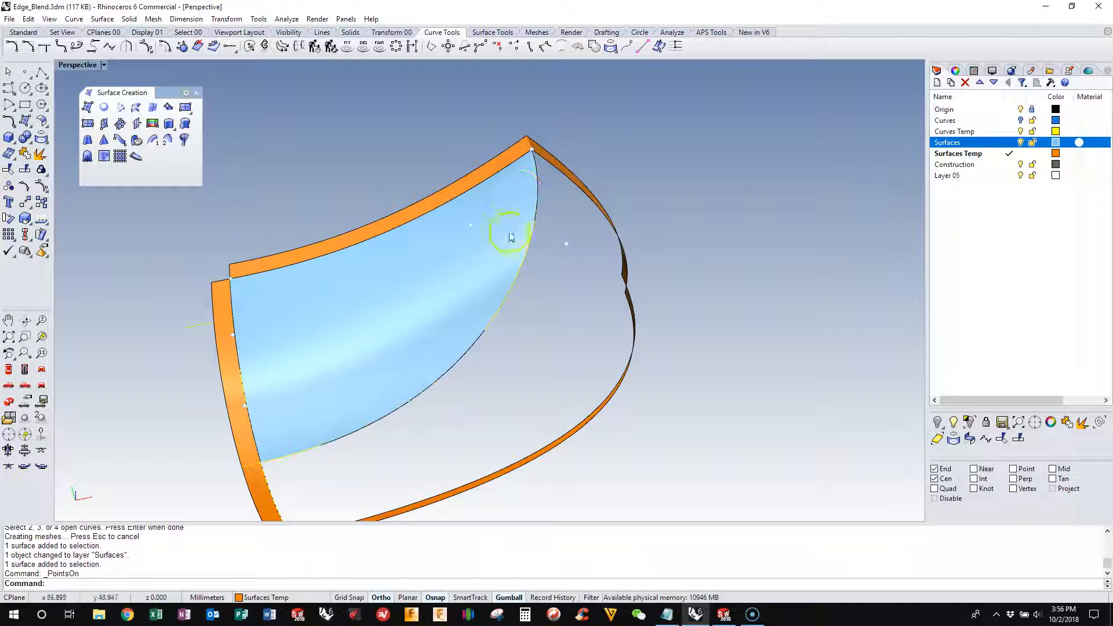
{"action": "left_click", "coordinate": [458, 254]}
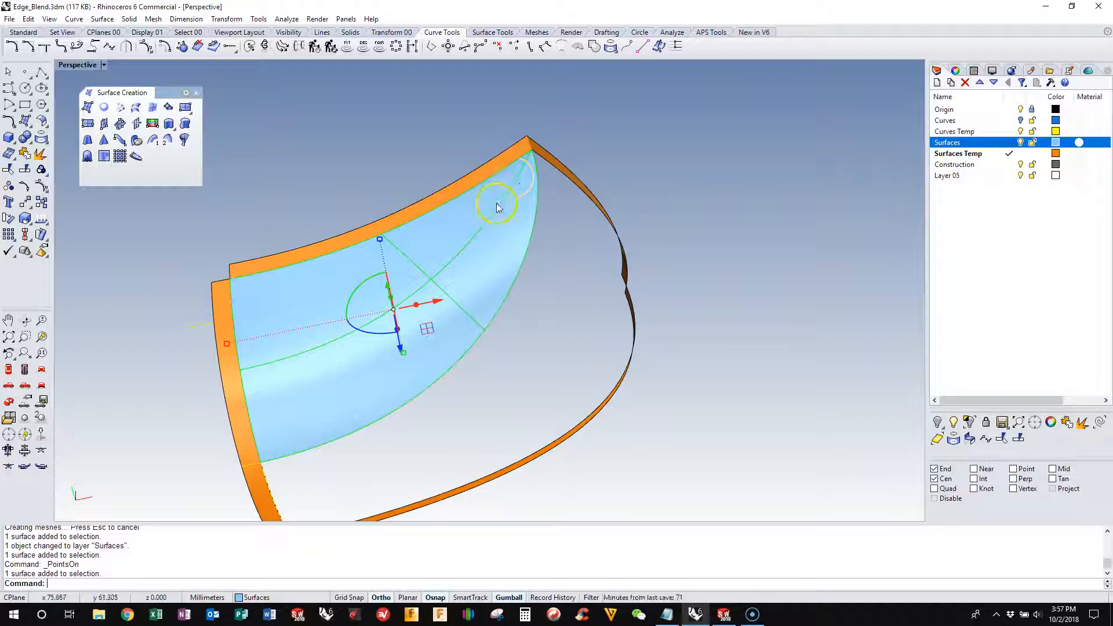
{"action": "right_click_drag", "start_coordinate": [500, 212], "coordinate": [438, 223]}
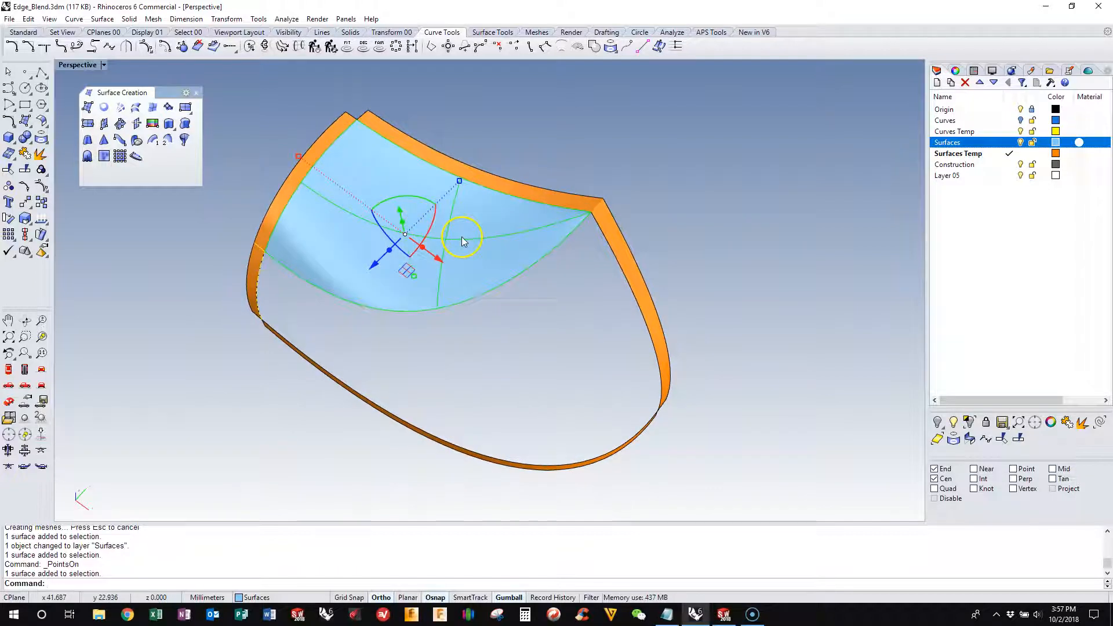
Delete the three-sided surface and close the floating surface creation tools
{"action": "key", "text": "Escape"}
{"action": "left_click", "coordinate": [510, 246]}
{"action": "key", "text": "Delete"}
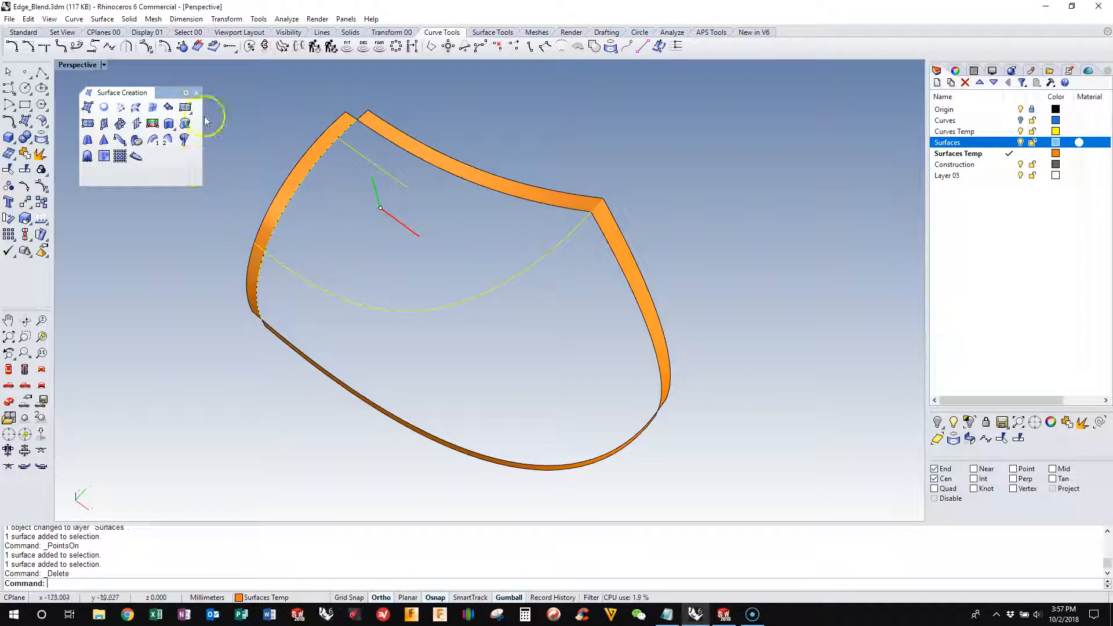
{"action": "left_click", "coordinate": [196, 94]}
{"action": "right_click_drag", "start_coordinate": [200, 165], "coordinate": [214, 167]}
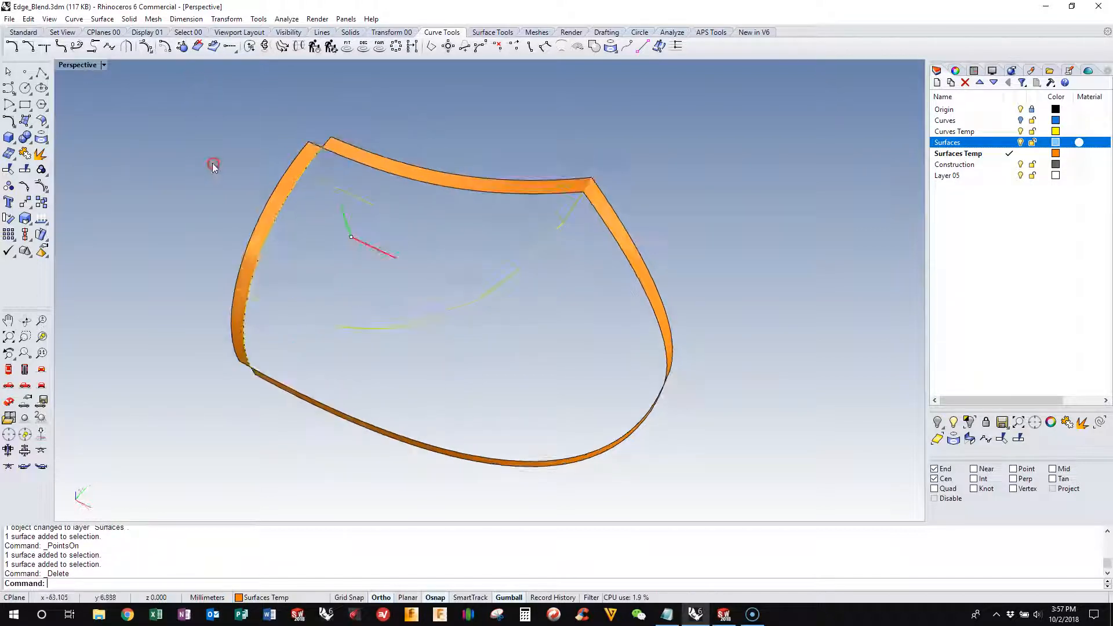
Make the Surfaces layer current
{"action": "right_click", "coordinate": [979, 143]}
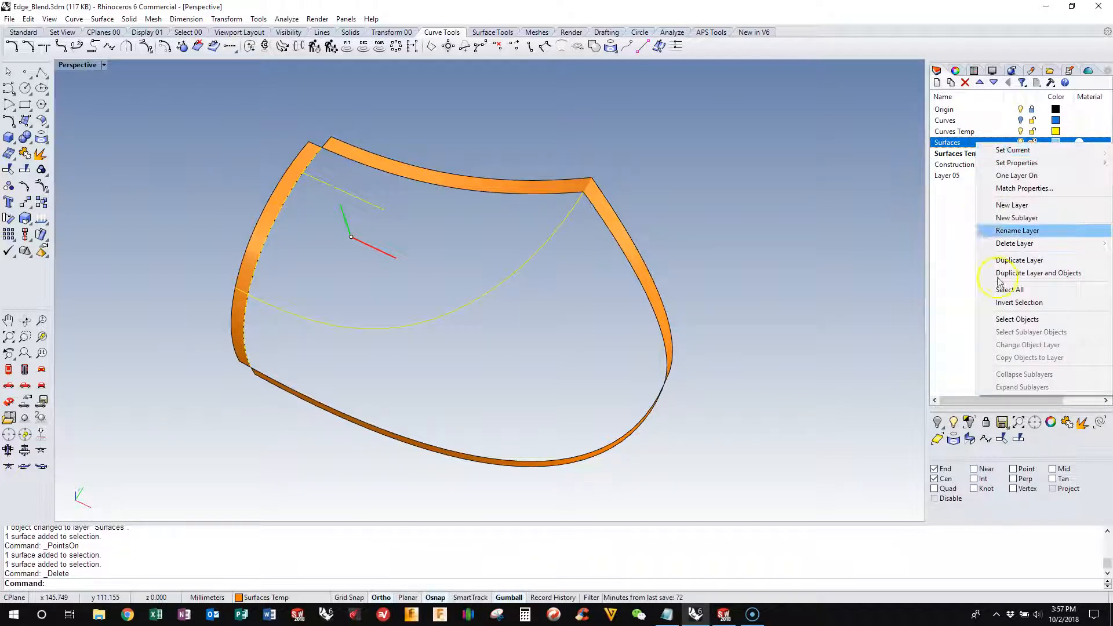
{"action": "left_click", "coordinate": [1012, 152]}
{"action": "right_click", "coordinate": [751, 173]}
{"action": "left_click", "coordinate": [694, 311]}
Sweep the yellow curve on the left ribbon along the upper ribbon's inner edge with a one-rail Sweep1
{"action": "right_click", "coordinate": [693, 531]}
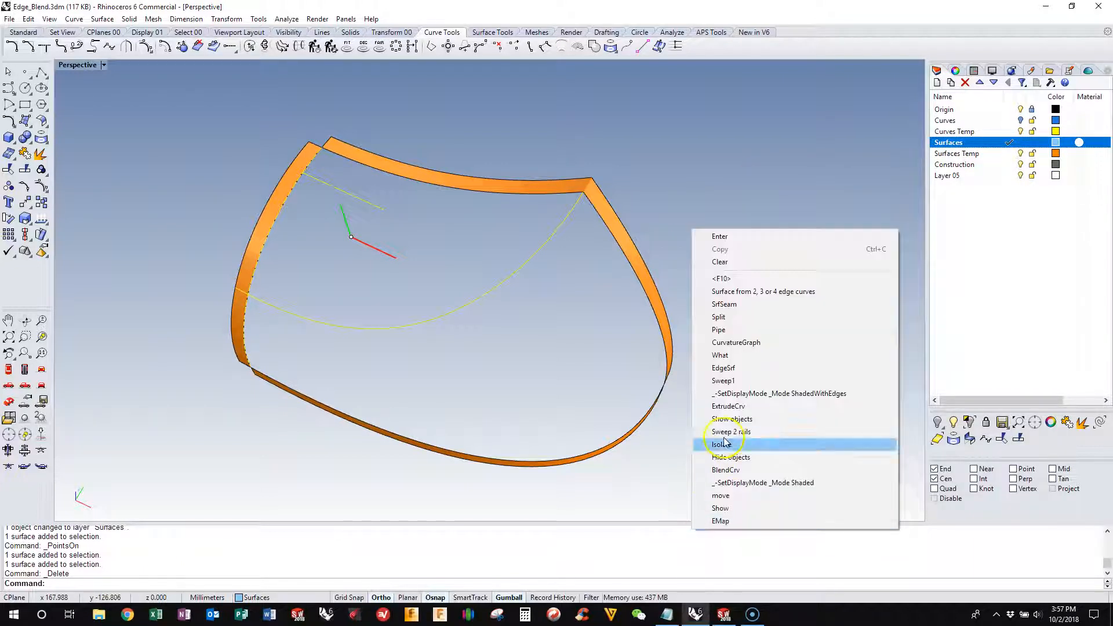
{"action": "left_click", "coordinate": [721, 381]}
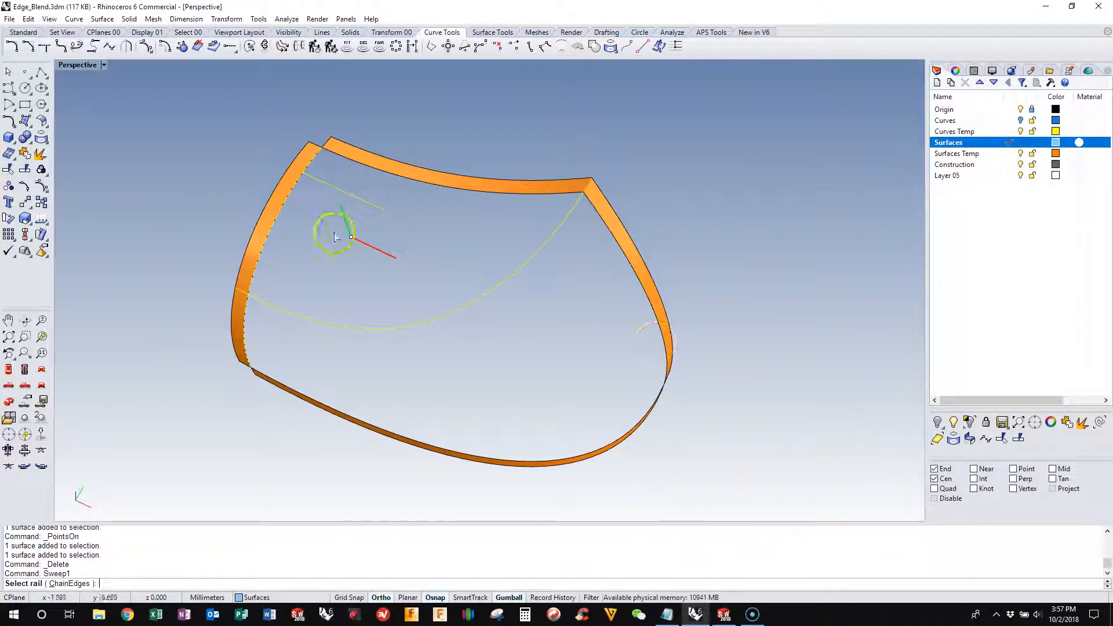
{"action": "left_click", "coordinate": [337, 153]}
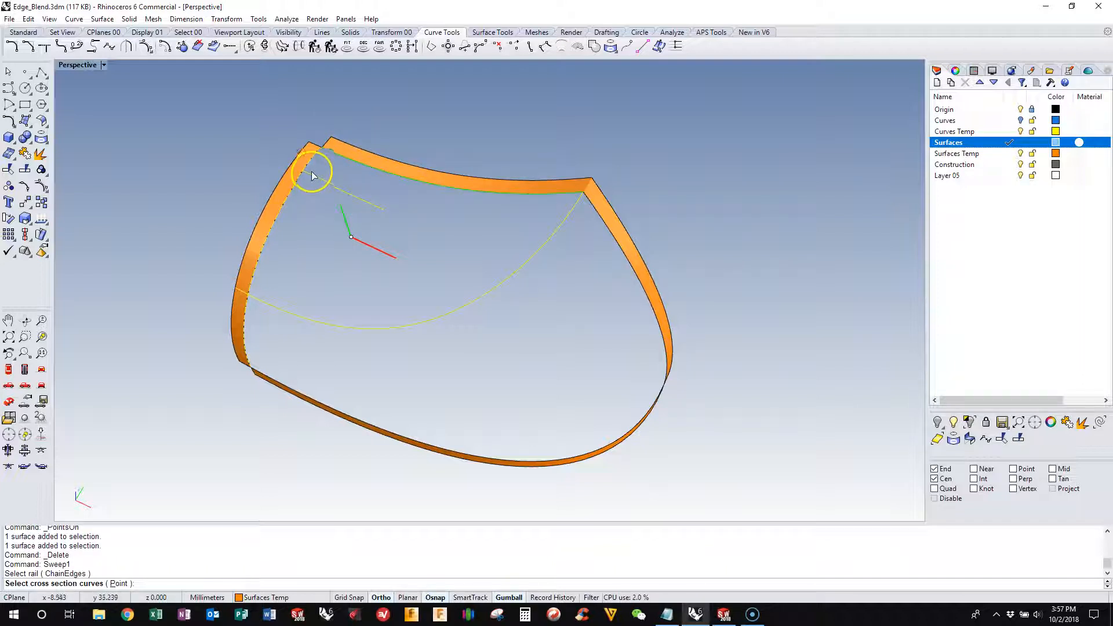
{"action": "left_click", "coordinate": [309, 167]}
{"action": "left_click", "coordinate": [331, 200]}
{"action": "key", "text": "Return"}
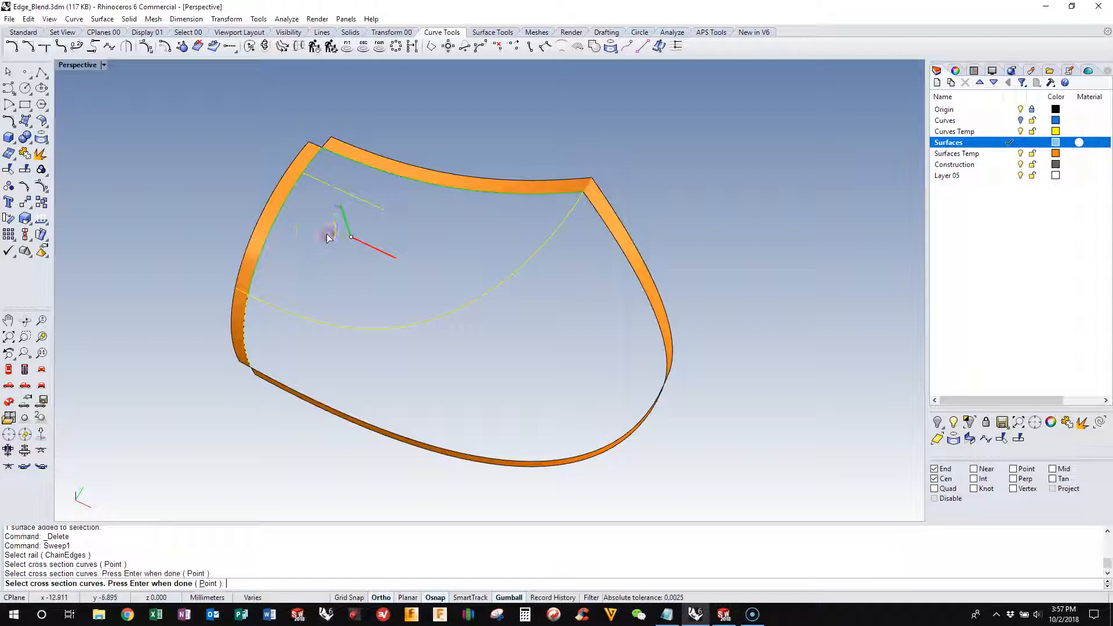
{"action": "left_click", "coordinate": [753, 385]}
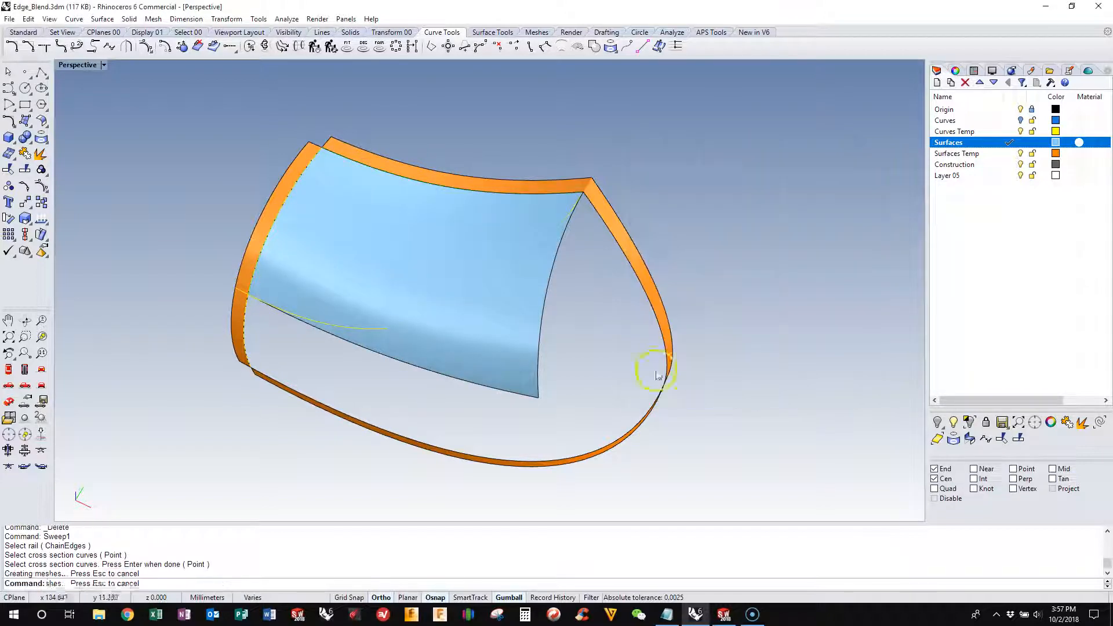
Check the degree and control point count of the swept surface with the What command
{"action": "key", "text": "Return"}
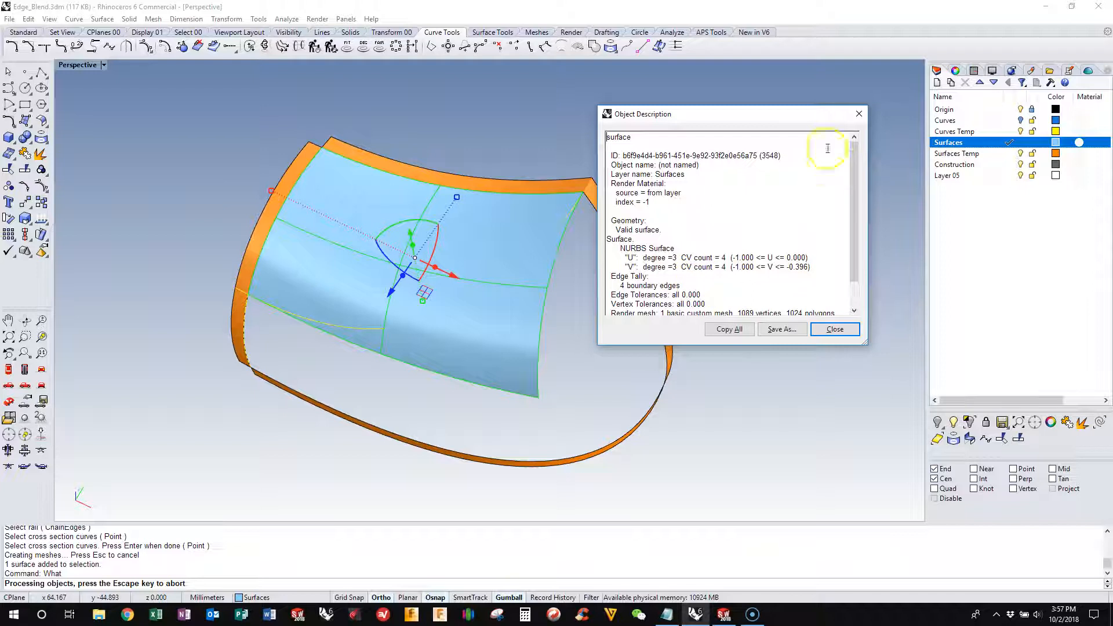
{"action": "left_click", "coordinate": [858, 116]}
{"action": "right_click_drag", "start_coordinate": [694, 211], "coordinate": [512, 218]}
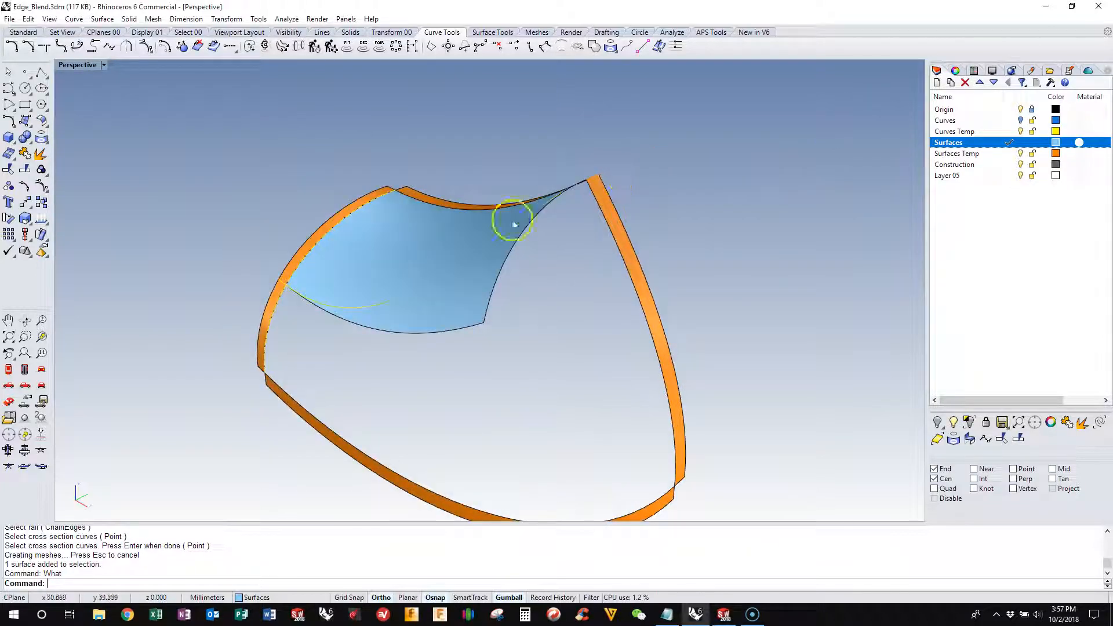
Inspect the swept surface's curvature graph in the U and V directions, then remove the graph
{"action": "left_click", "coordinate": [388, 245]}
{"action": "right_click", "coordinate": [393, 250]}
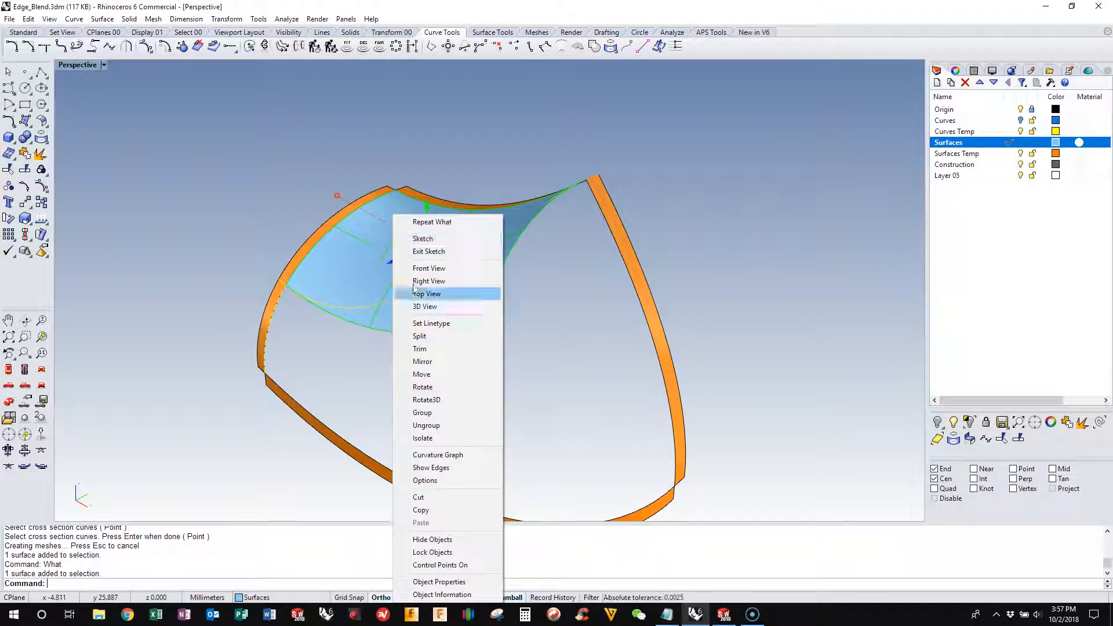
{"action": "left_click", "coordinate": [432, 455]}
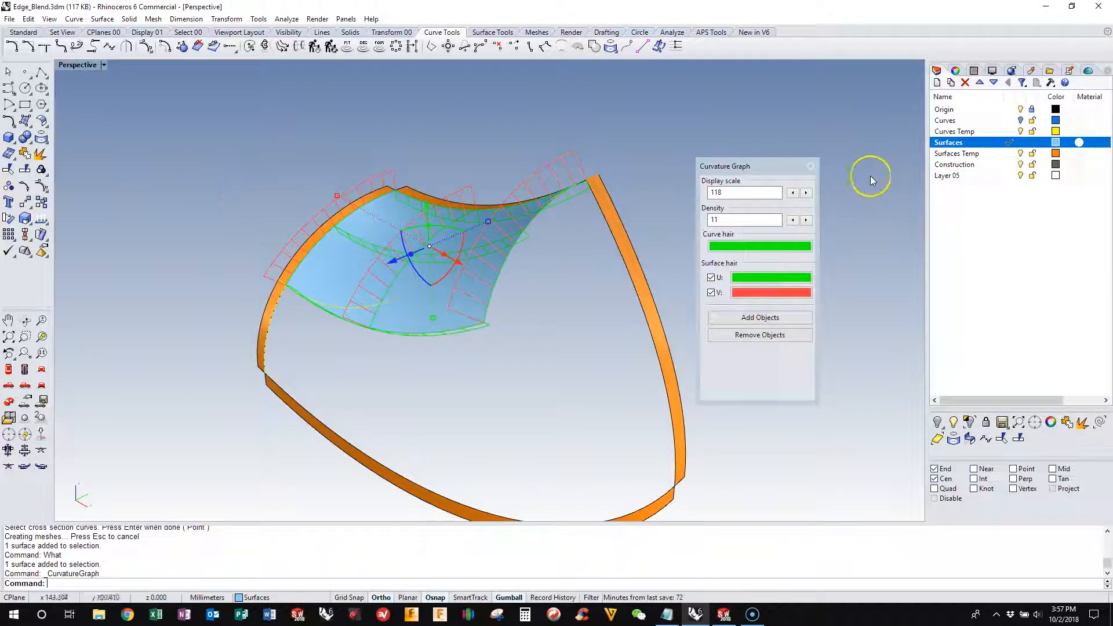
{"action": "left_click", "coordinate": [810, 166]}
{"action": "left_click", "coordinate": [377, 144]}
Create a four-sided edge-curve surface from the right ribbon's edge, the long yellow curve, and the left and lower ribbon edges
{"action": "right_click_drag", "start_coordinate": [378, 144], "coordinate": [310, 255]}
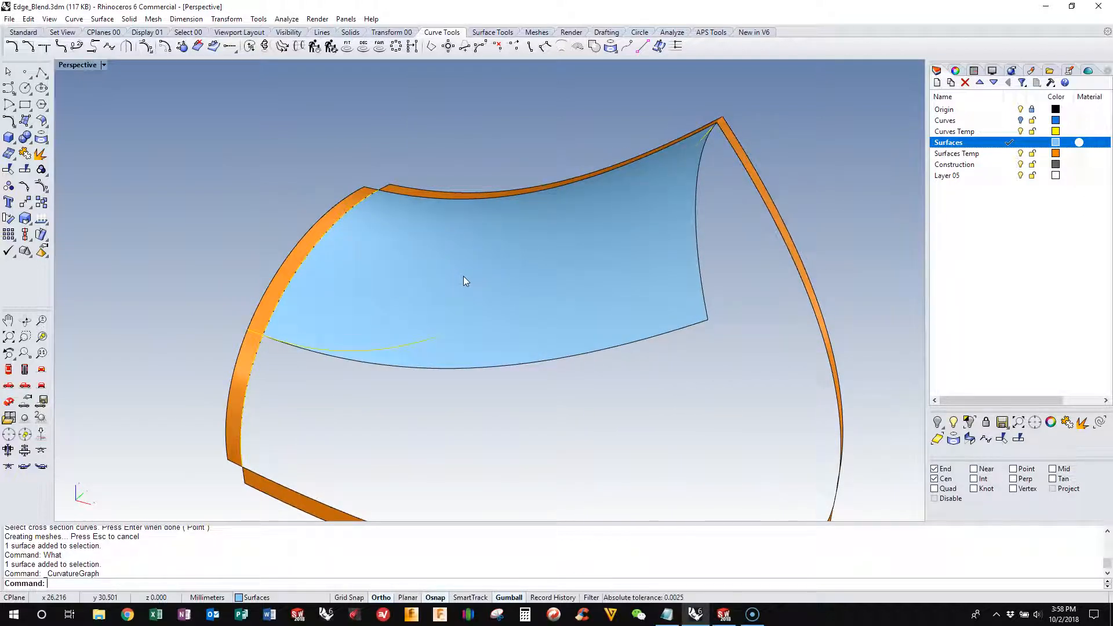
{"action": "right_click_drag", "start_coordinate": [502, 243], "coordinate": [489, 259]}
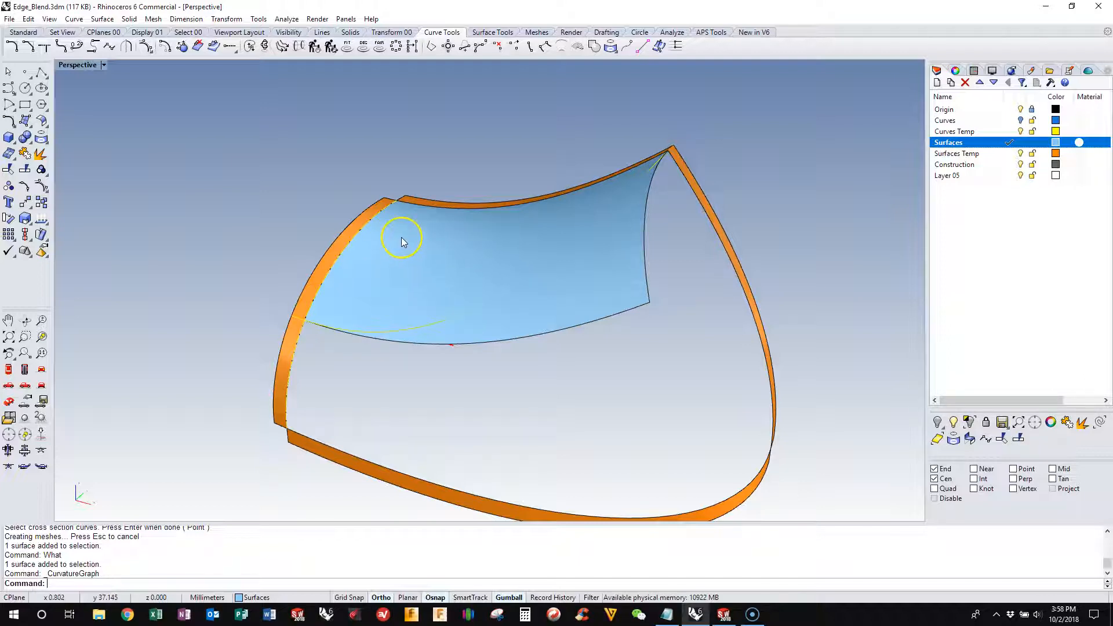
{"action": "right_click_drag", "start_coordinate": [402, 248], "coordinate": [194, 186]}
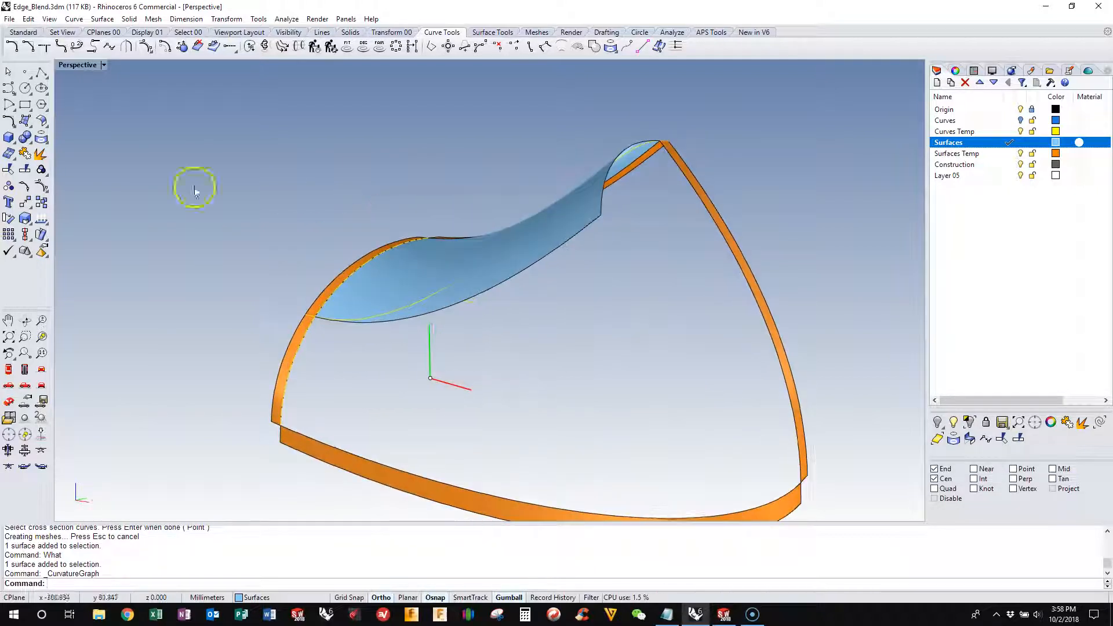
{"action": "left_click", "coordinate": [26, 122]}
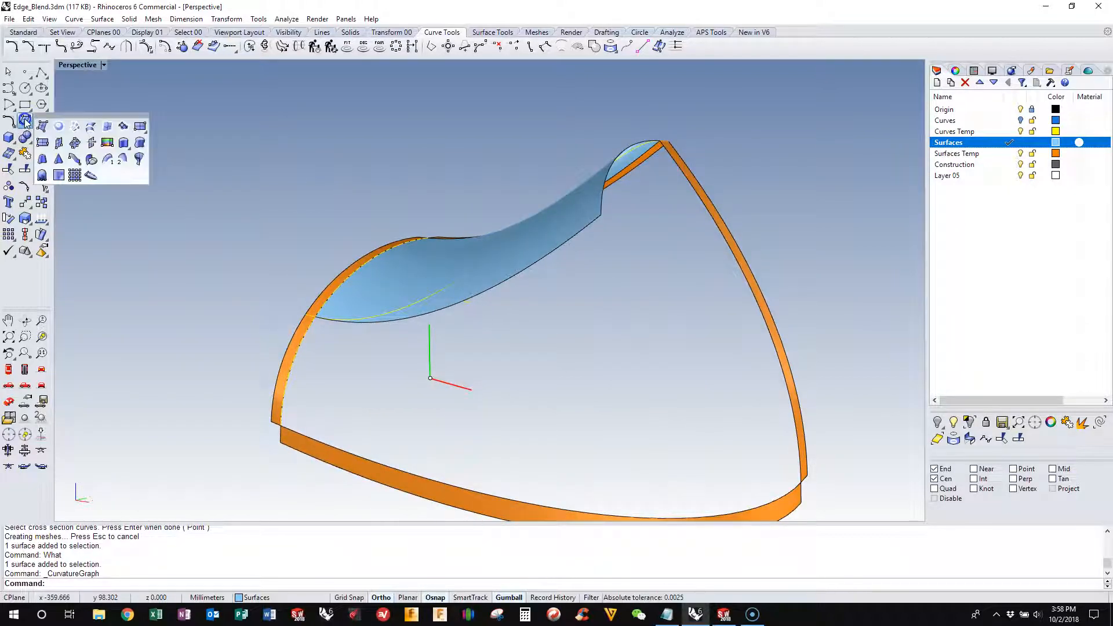
{"action": "left_click", "coordinate": [108, 130]}
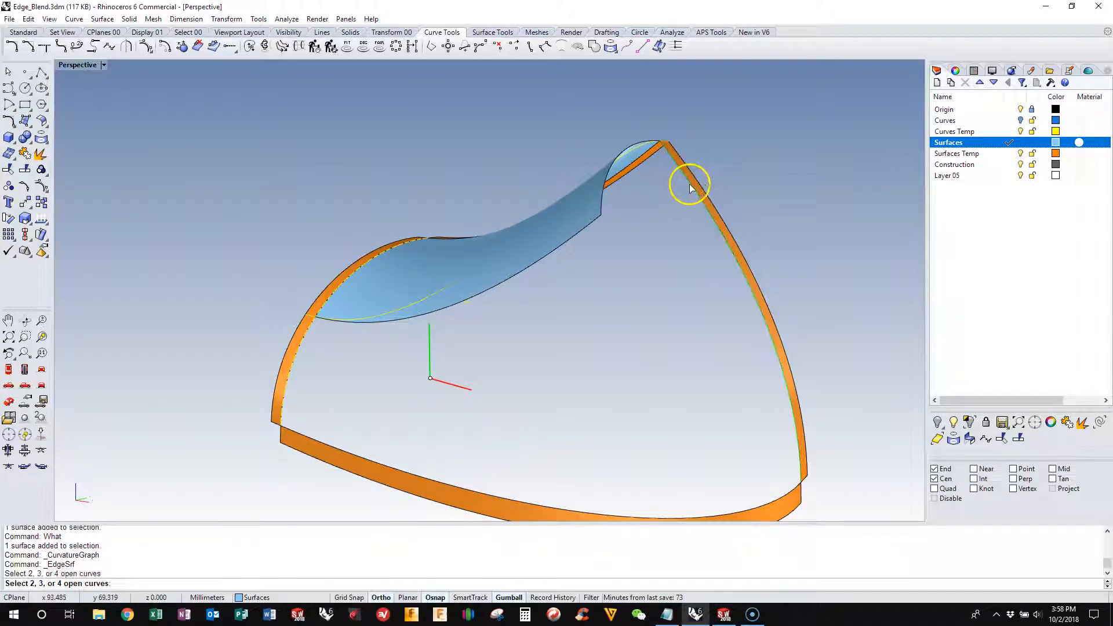
{"action": "right_click_drag", "start_coordinate": [644, 199], "coordinate": [548, 296]}
{"action": "left_click", "coordinate": [454, 323]}
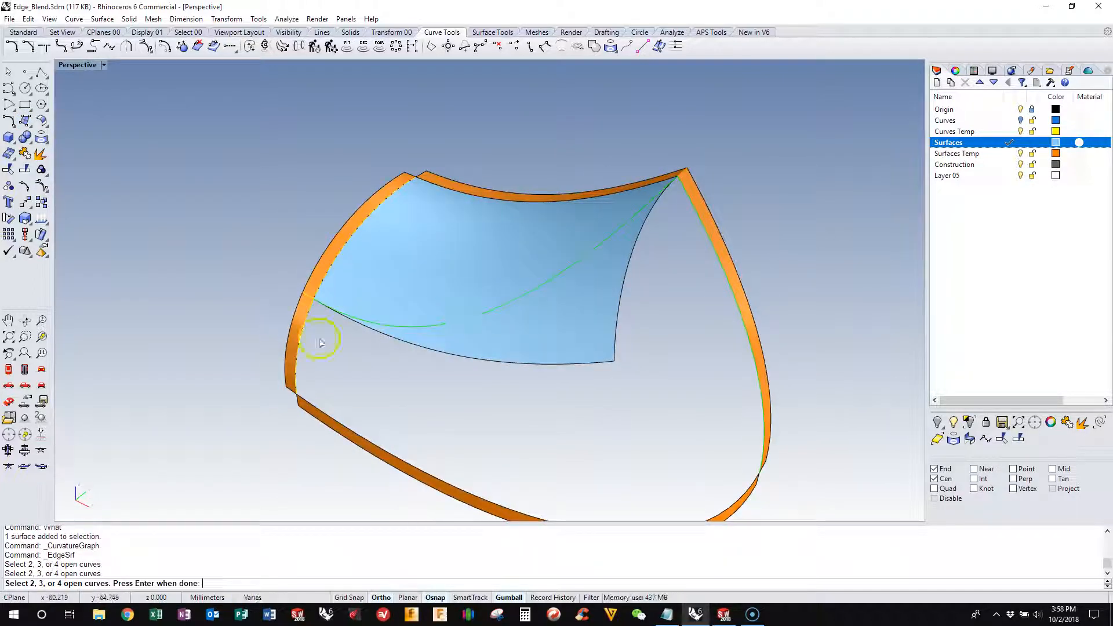
{"action": "left_click", "coordinate": [307, 328]}
{"action": "left_click", "coordinate": [342, 354]}
{"action": "key", "text": "Return"}
Check the degree and control point count of the large four-sided surface with the What command
{"action": "right_click_drag", "start_coordinate": [176, 240], "coordinate": [179, 214]}
{"action": "left_click", "coordinate": [548, 440]}
{"action": "right_click", "coordinate": [593, 561]}
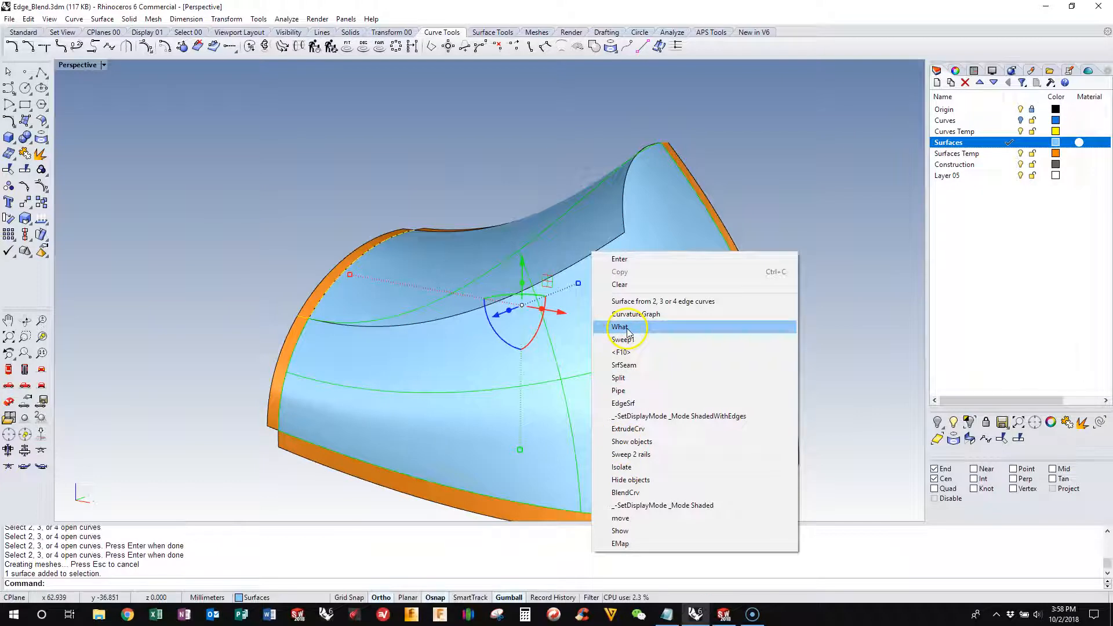
{"action": "left_click", "coordinate": [629, 328]}
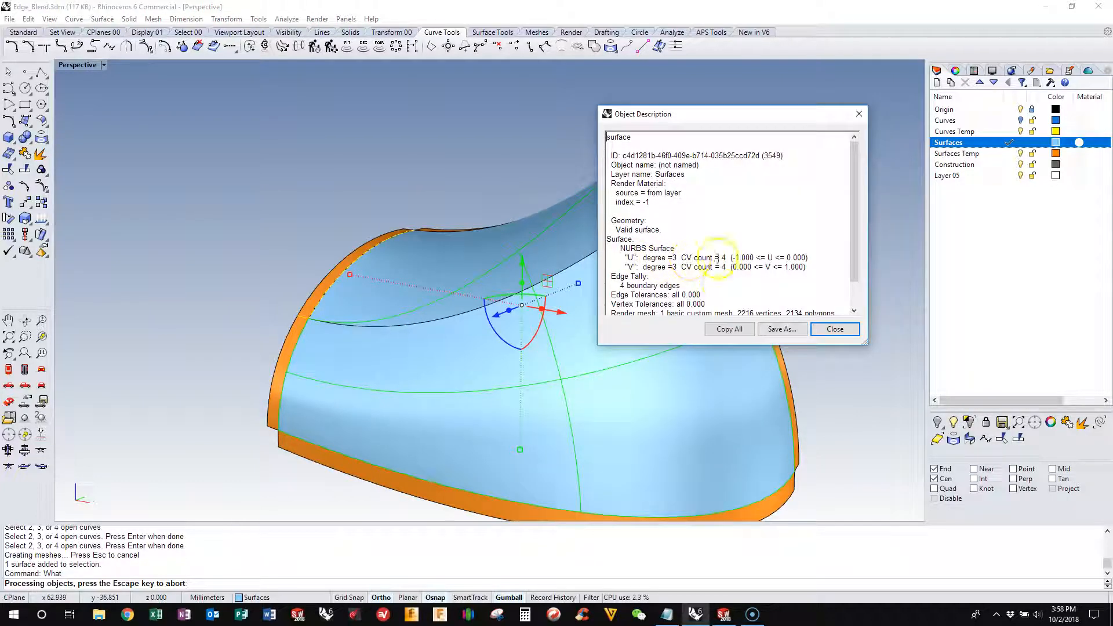
{"action": "left_click", "coordinate": [859, 114]}
{"action": "right_click_drag", "start_coordinate": [803, 150], "coordinate": [607, 171]}
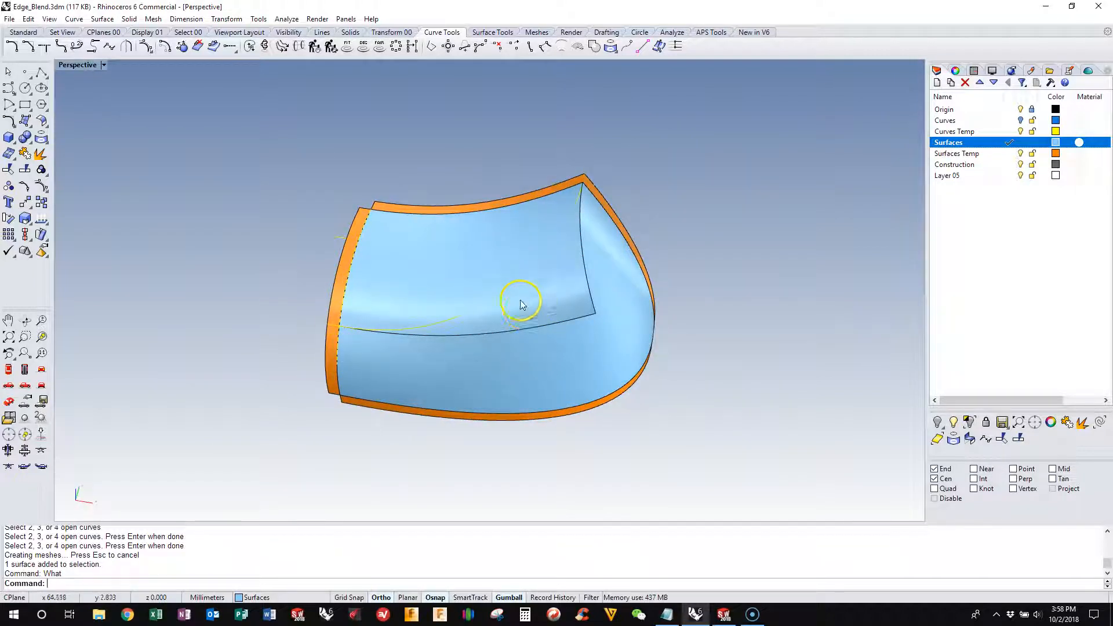
Hide the two blue surfaces and make Surfaces Temp the current layer
{"action": "left_click", "coordinate": [447, 297]}
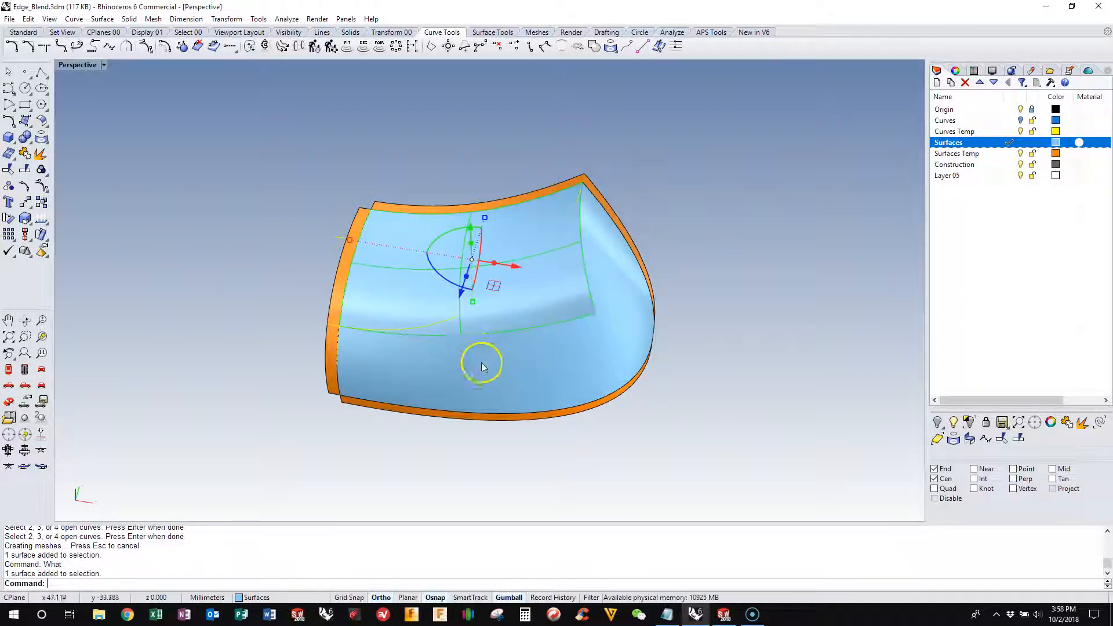
{"action": "left_click", "coordinate": [603, 393]}
{"action": "left_click", "coordinate": [937, 422]}
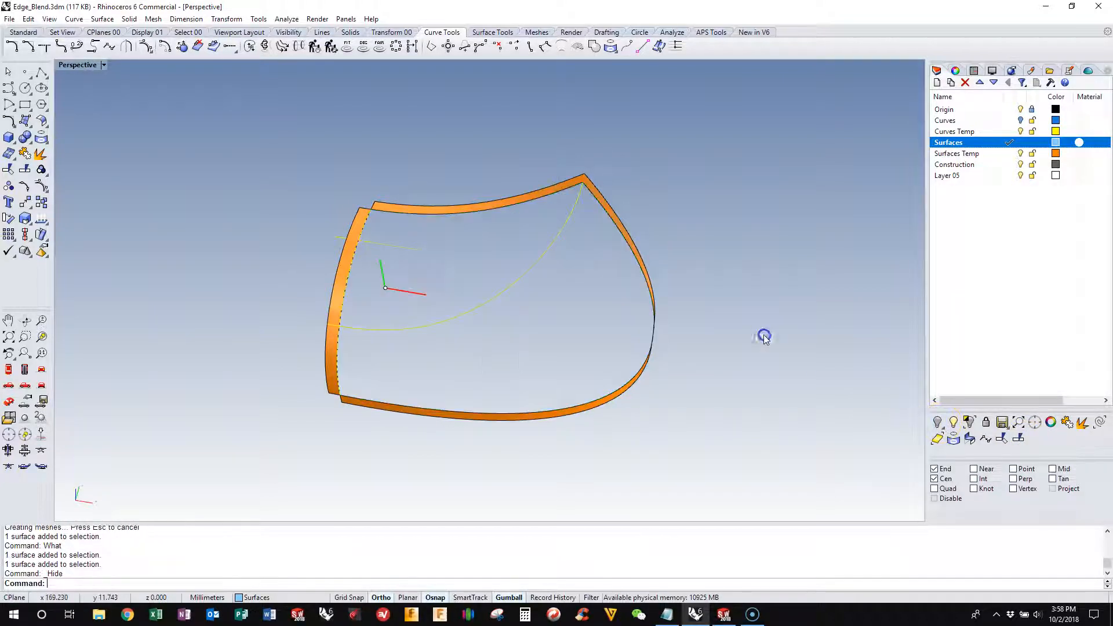
{"action": "right_click_drag", "start_coordinate": [764, 335], "coordinate": [692, 318]}
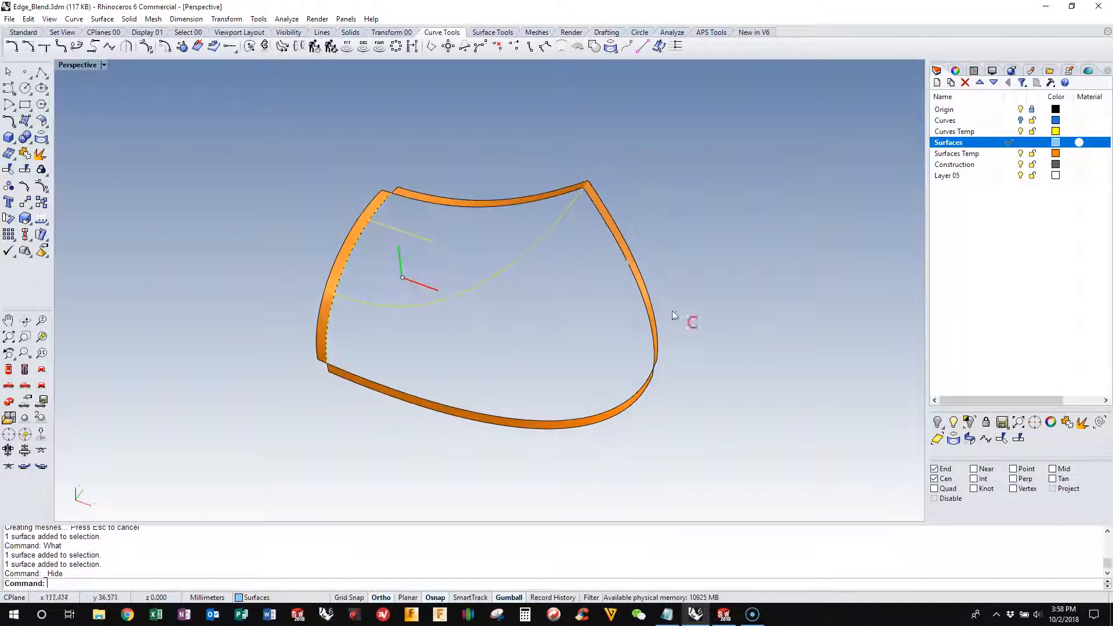
{"action": "right_click", "coordinate": [986, 153]}
{"action": "left_click", "coordinate": [995, 161]}
{"action": "right_click", "coordinate": [741, 231]}
{"action": "left_click", "coordinate": [737, 437]}
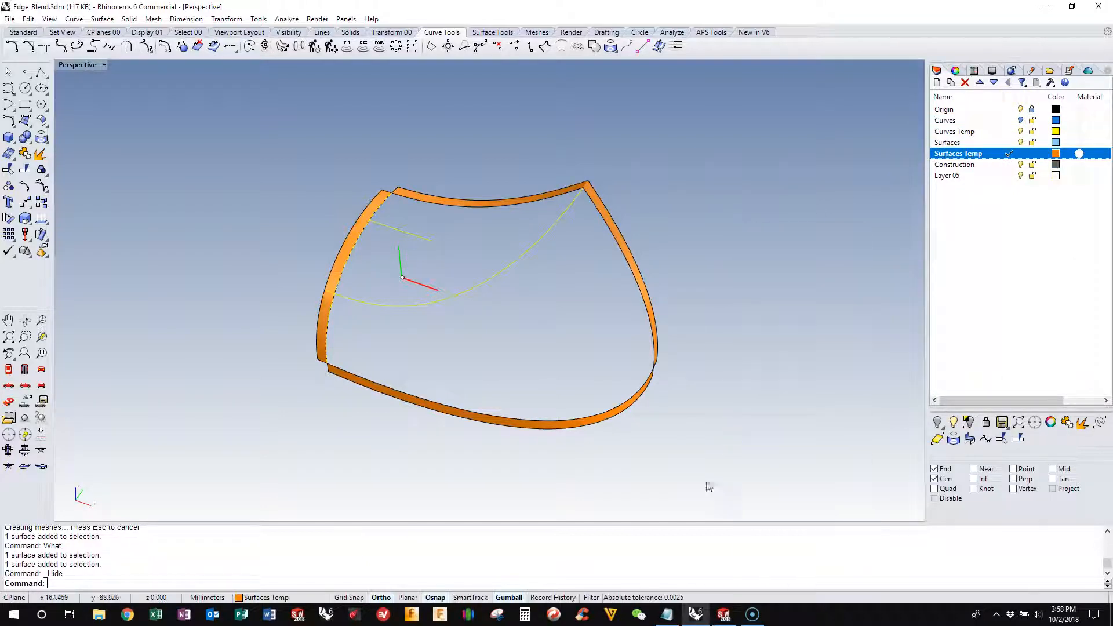
Create a pipe along the long yellow curve with a start radius of 6 and an end radius of 12
{"action": "right_click", "coordinate": [697, 541]}
{"action": "left_click", "coordinate": [721, 411]}
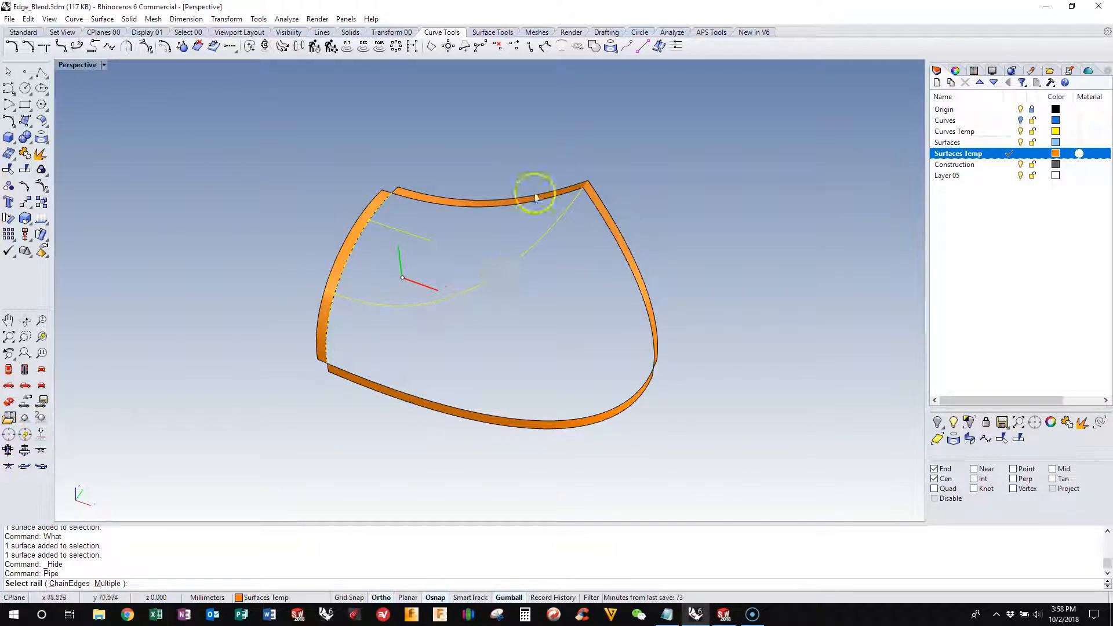
{"action": "left_click", "coordinate": [581, 204]}
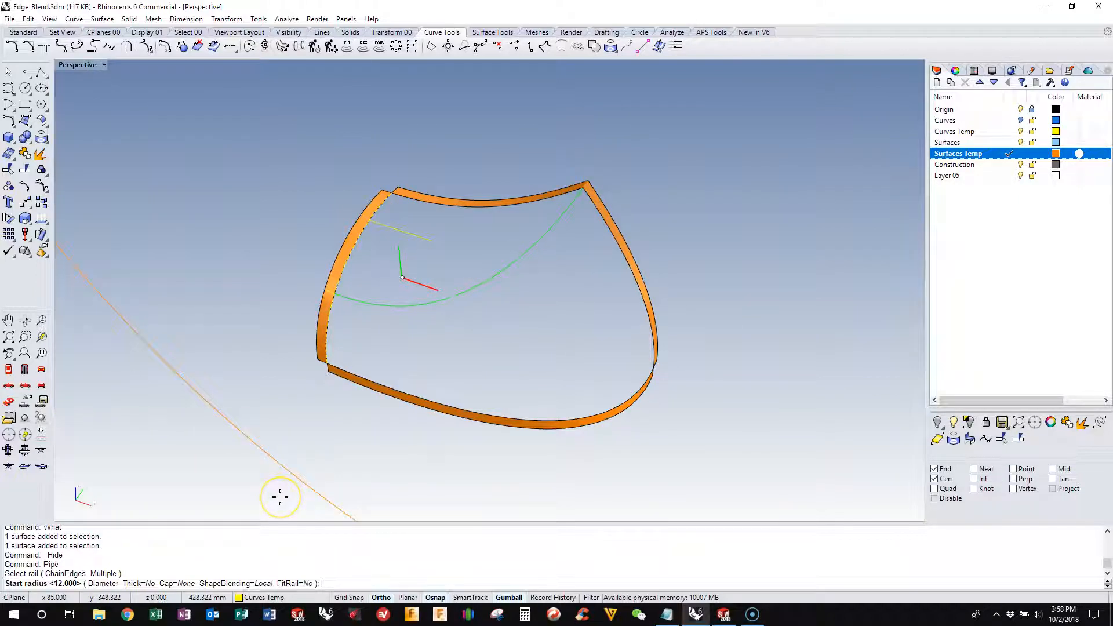
{"action": "type", "text": "6"}
{"action": "key", "text": "Return"}
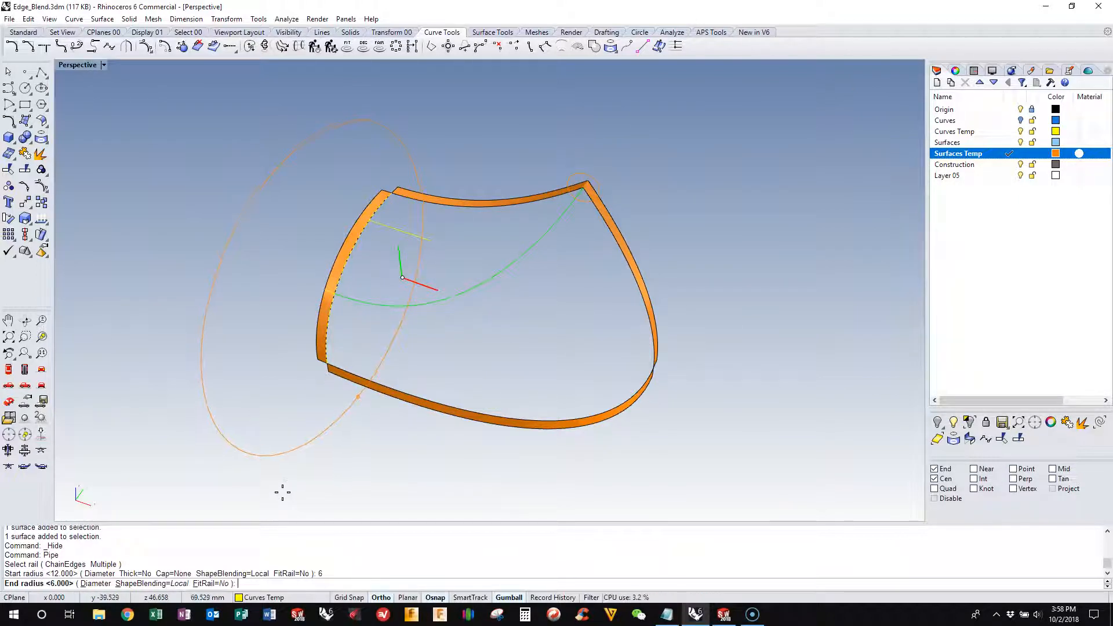
{"action": "key", "text": "Return"}
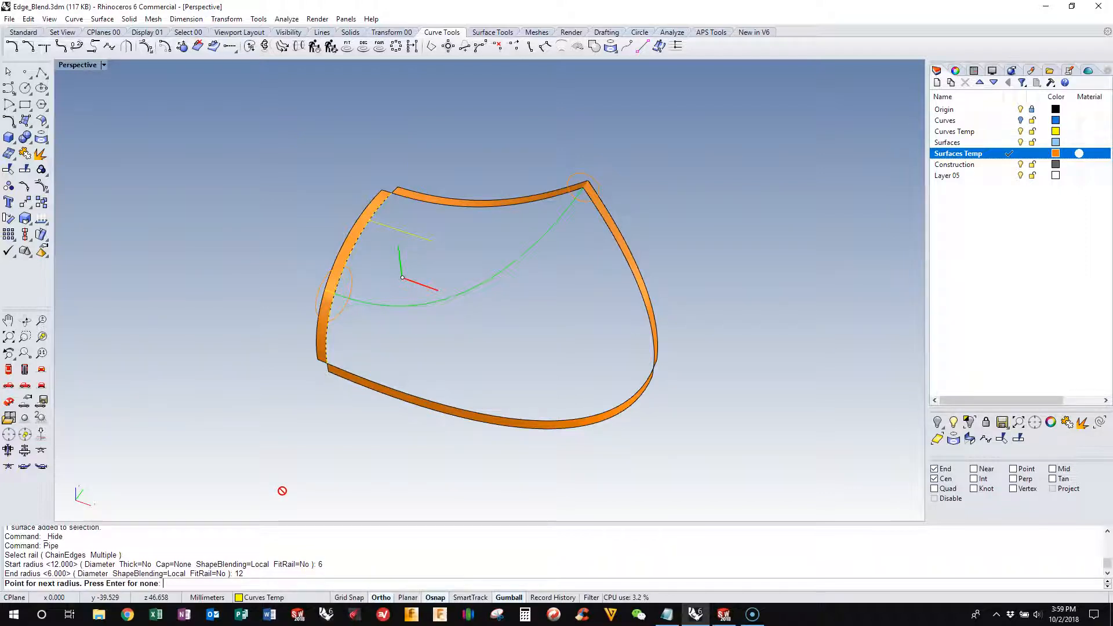
{"action": "key", "text": "Return"}
Show the two hidden blue surfaces together with the new pipe
{"action": "right_click_drag", "start_coordinate": [450, 348], "coordinate": [482, 303]}
{"action": "left_click", "coordinate": [949, 424]}
{"action": "right_click_drag", "start_coordinate": [747, 292], "coordinate": [549, 247]}
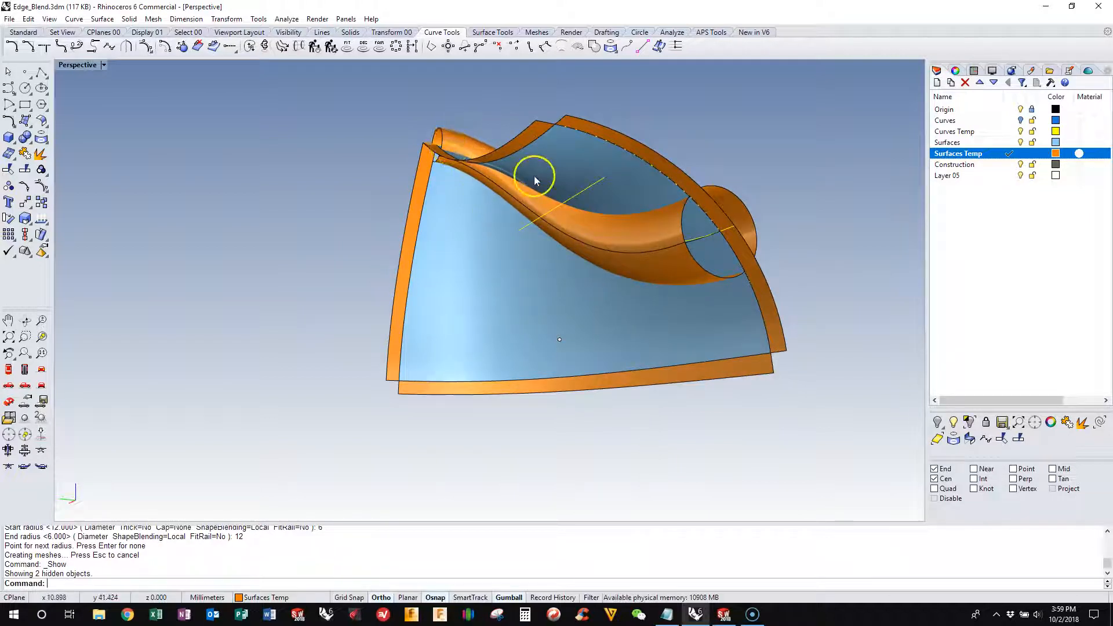
{"action": "right_click_drag", "start_coordinate": [575, 341], "coordinate": [543, 286]}
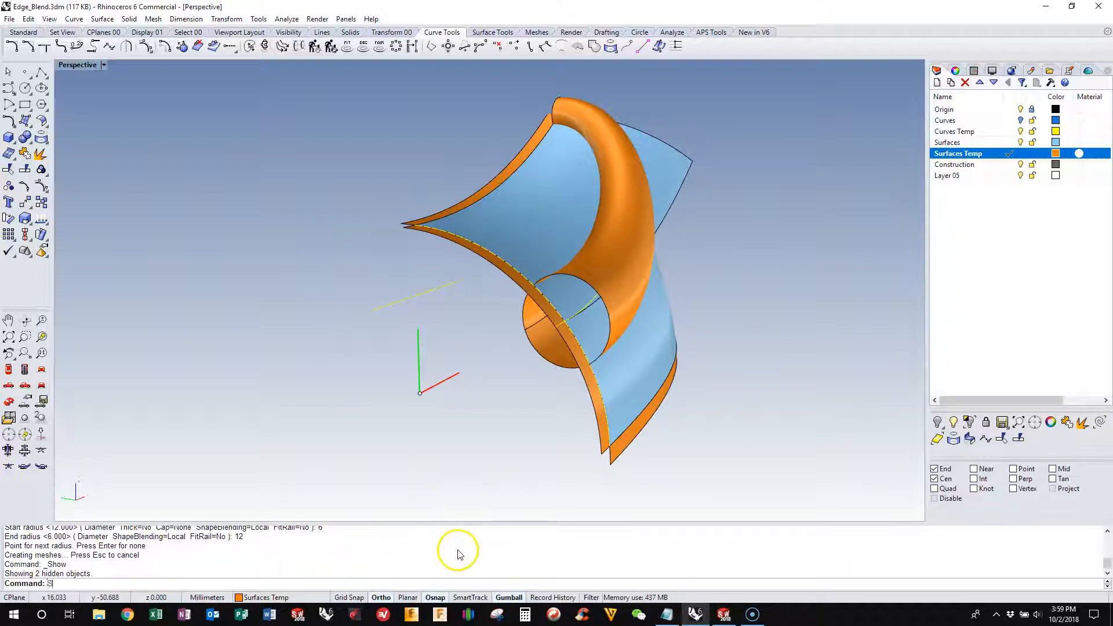
Move the pipe's seam with SrfSeam to its outer side, clear of the intersections with the blue surfaces
{"action": "key", "text": "Return"}
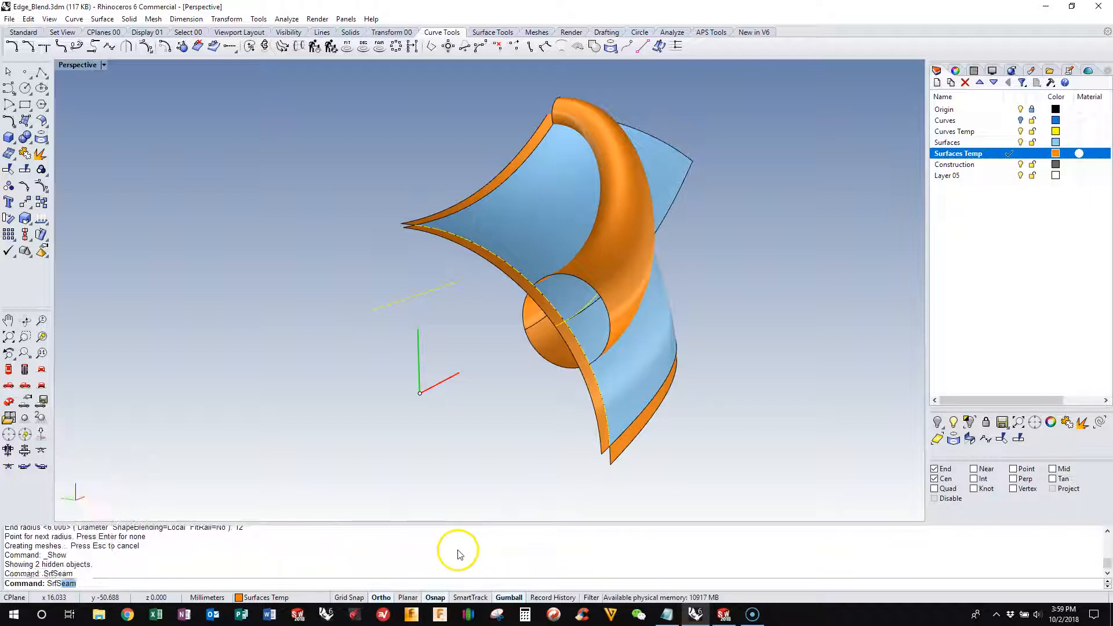
{"action": "left_click", "coordinate": [531, 329]}
{"action": "left_click", "coordinate": [631, 262]}
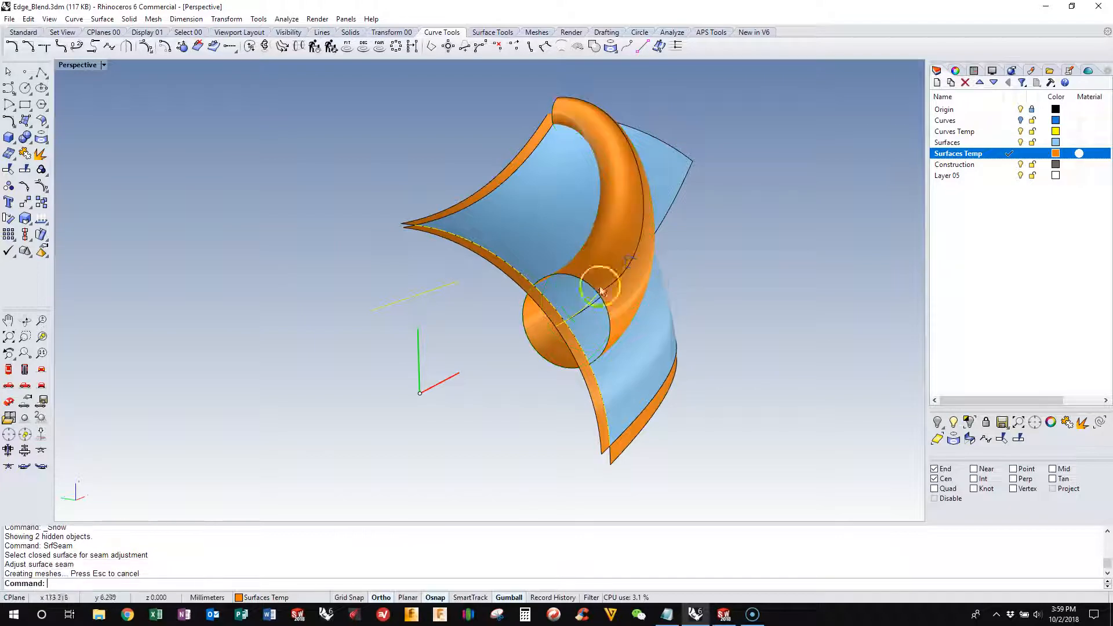
Split the upper swept surface using the pipe as the cutting object
{"action": "right_click_drag", "start_coordinate": [405, 339], "coordinate": [346, 304]}
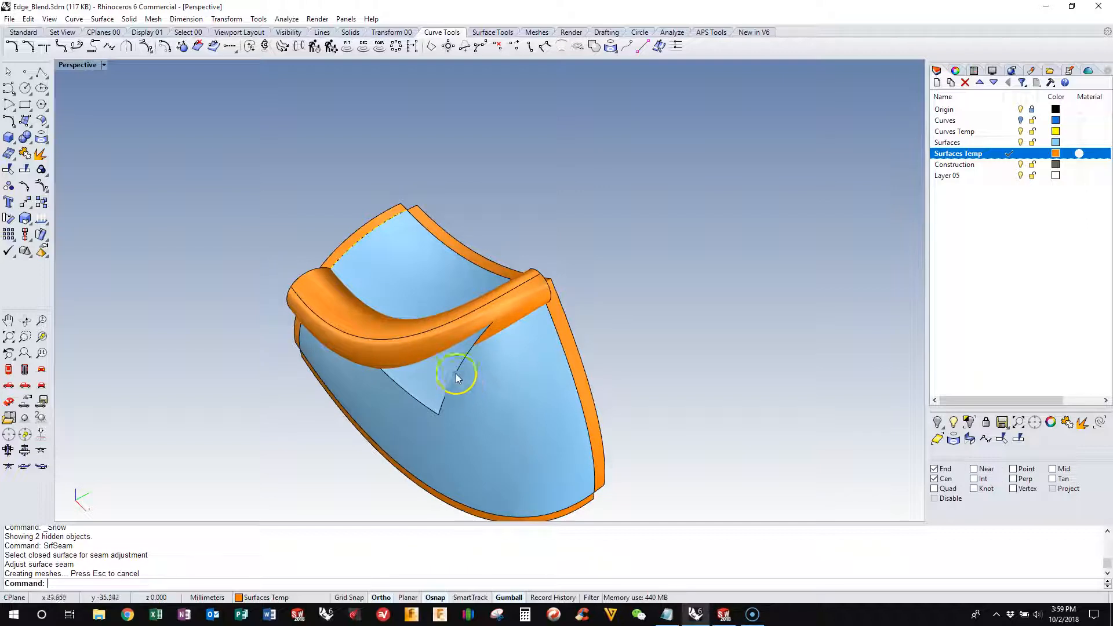
{"action": "right_click_drag", "start_coordinate": [307, 355], "coordinate": [484, 315]}
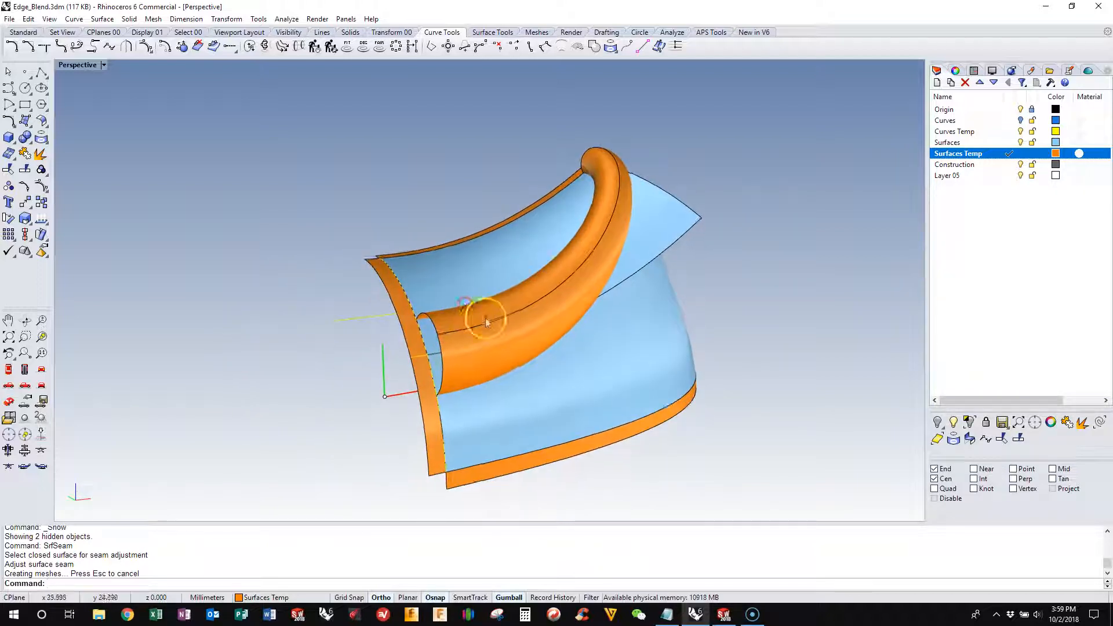
{"action": "scroll", "coordinate": [609, 263], "scroll_direction": "down", "scroll_amount": 3}
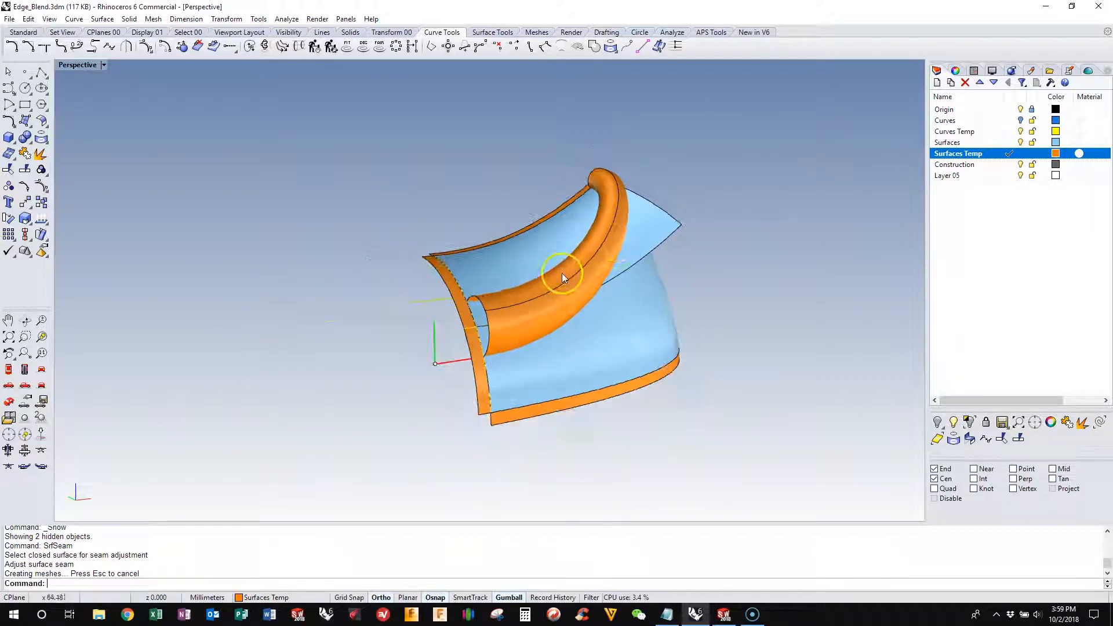
{"action": "scroll", "coordinate": [537, 319], "scroll_direction": "up", "scroll_amount": 3}
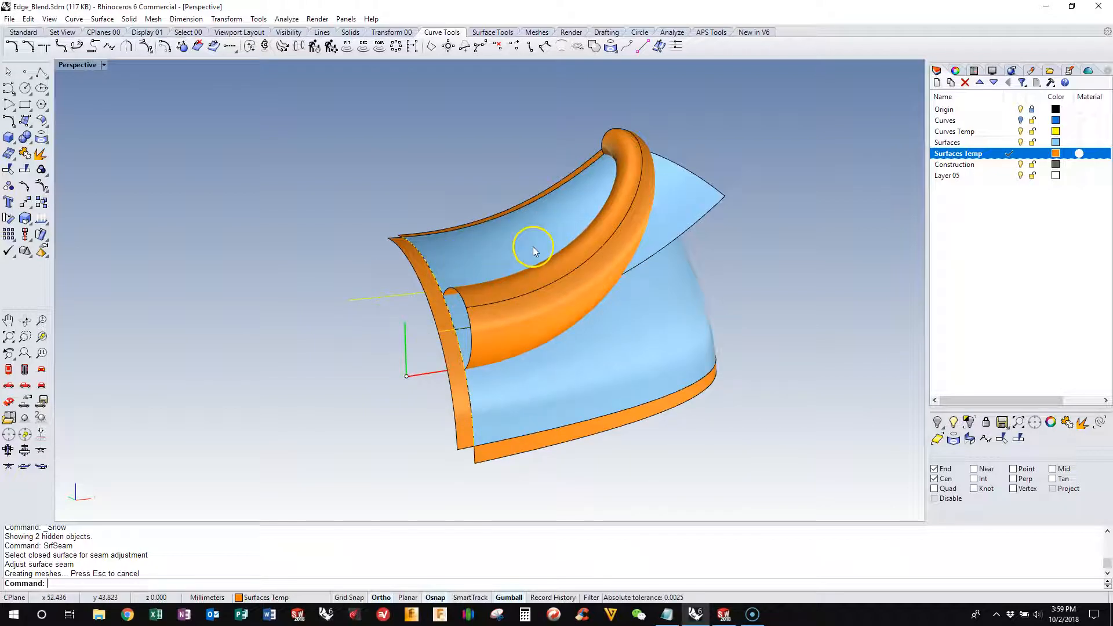
{"action": "right_click_drag", "start_coordinate": [522, 290], "coordinate": [599, 301]}
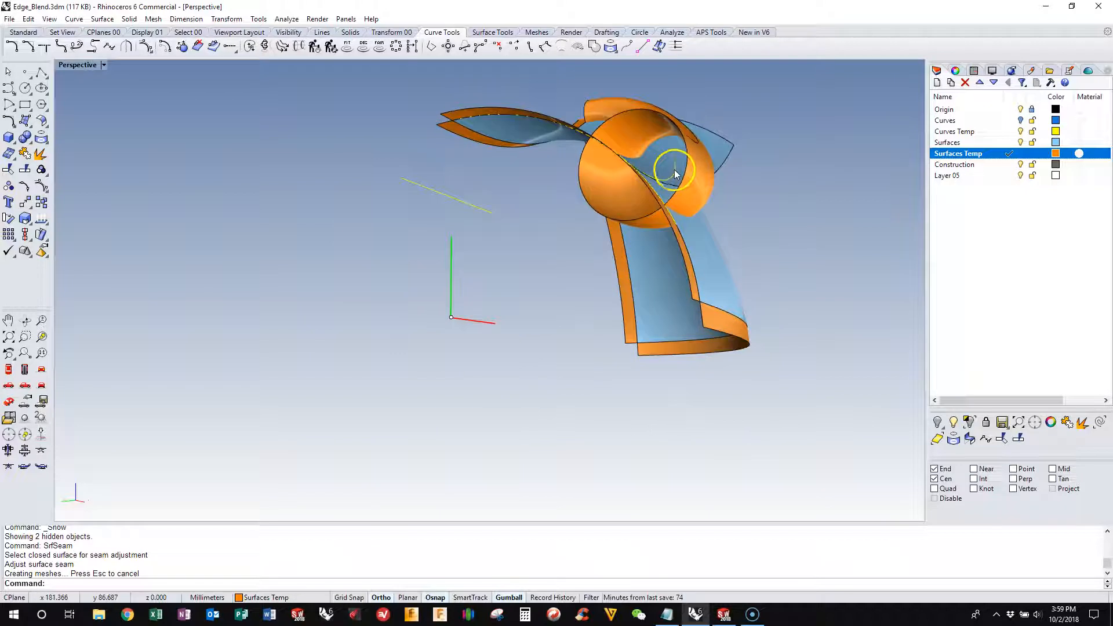
{"action": "right_click_drag", "start_coordinate": [673, 189], "coordinate": [597, 295]}
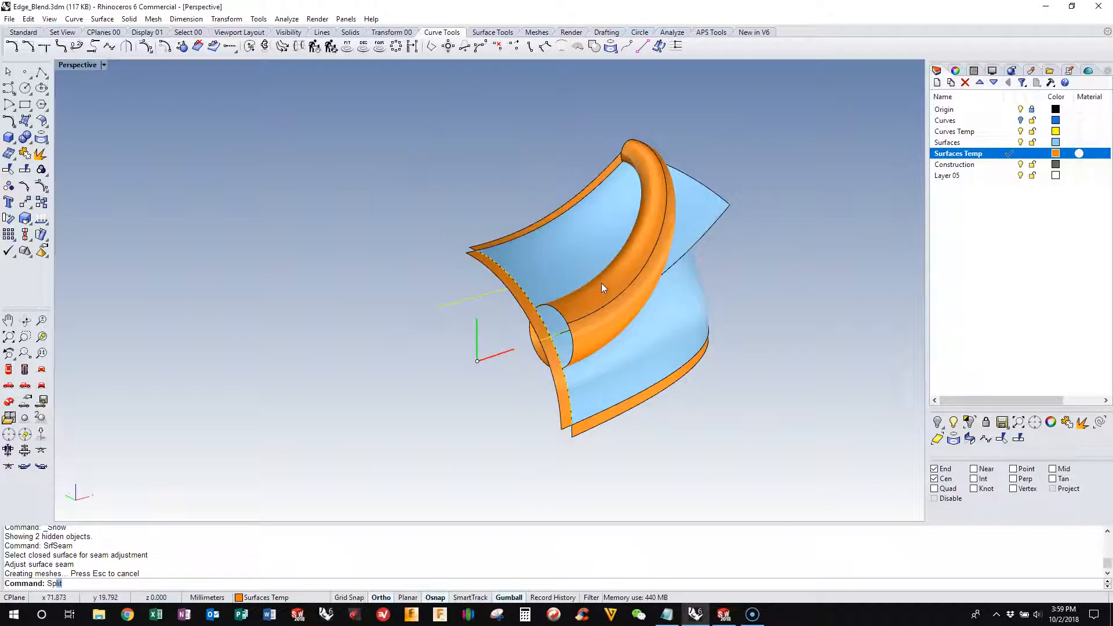
{"action": "key", "text": "Return"}
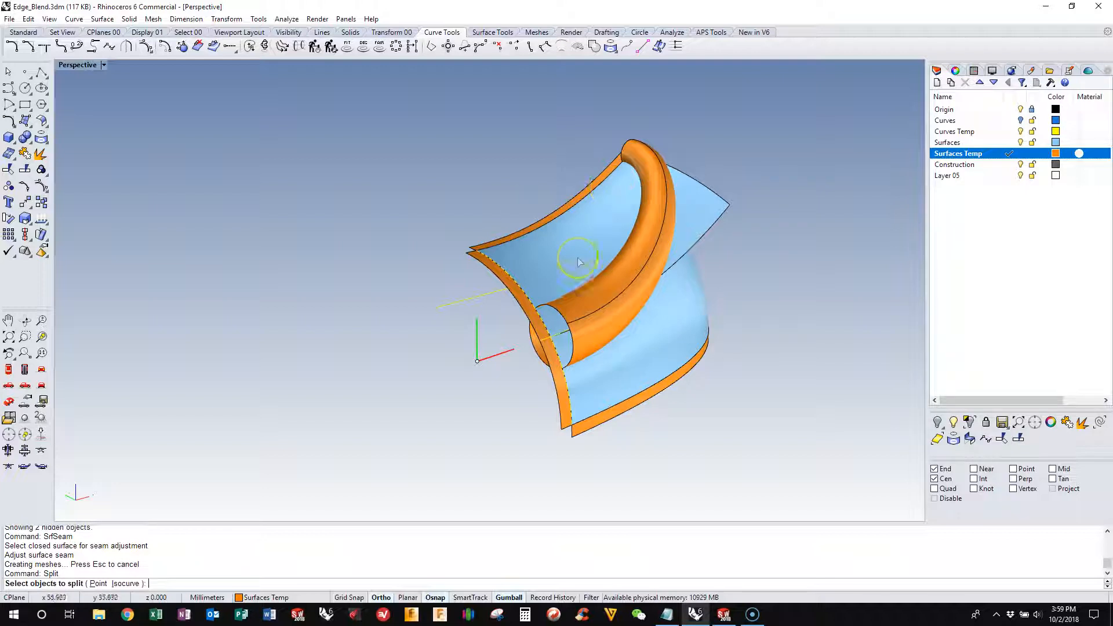
{"action": "left_click", "coordinate": [576, 270]}
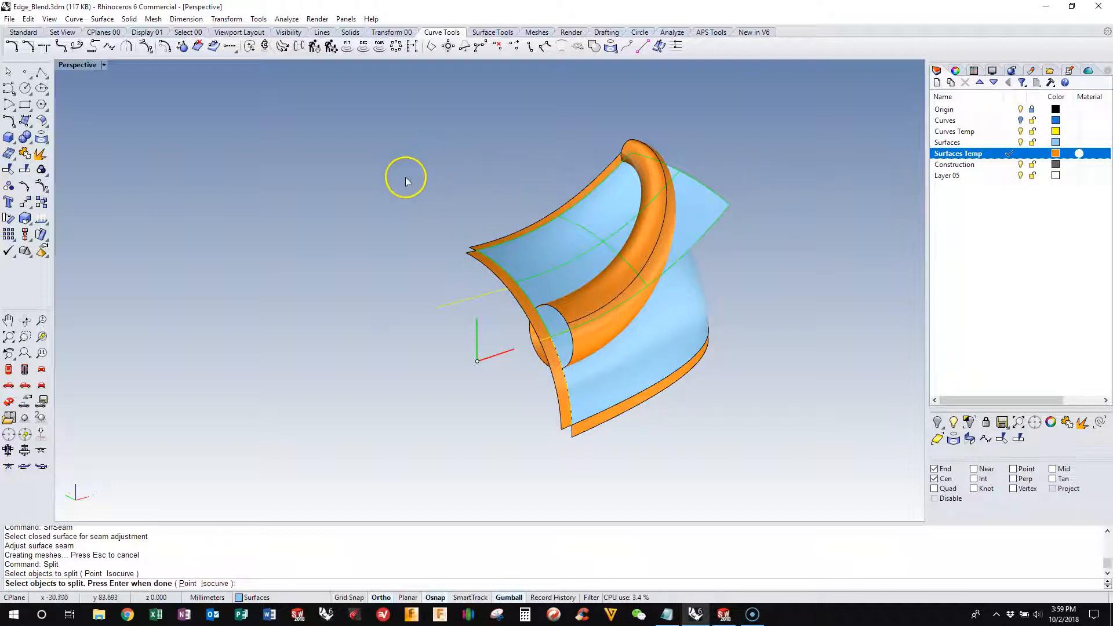
{"action": "key", "text": "Return"}
{"action": "left_click", "coordinate": [645, 167]}
{"action": "key", "text": "Return"}
Hide the pipe and delete the swept surface's strip inside the pipe and the piece beyond it
{"action": "left_click", "coordinate": [652, 210]}
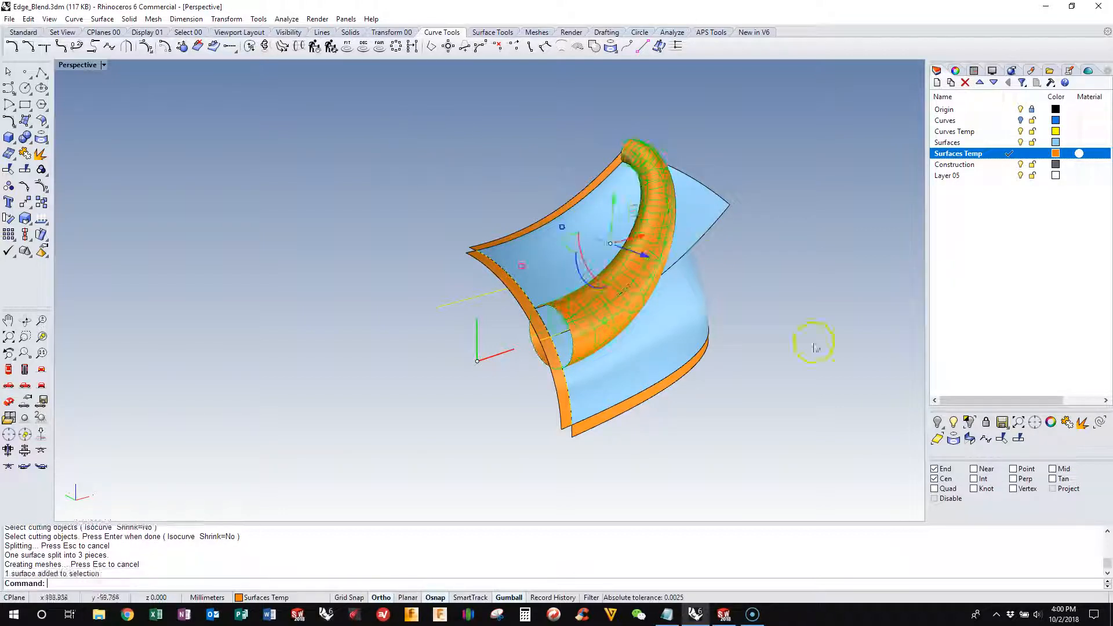
{"action": "left_click", "coordinate": [937, 422]}
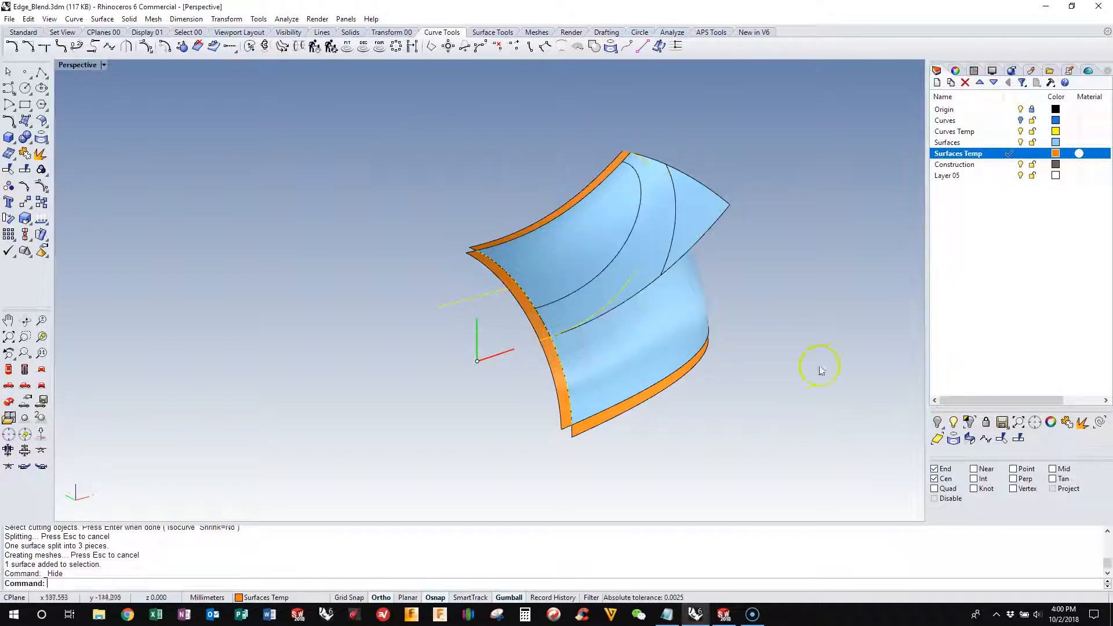
{"action": "left_click", "coordinate": [647, 230]}
{"action": "key", "text": "Delete"}
{"action": "left_click", "coordinate": [698, 216]}
{"action": "key", "text": "Delete"}
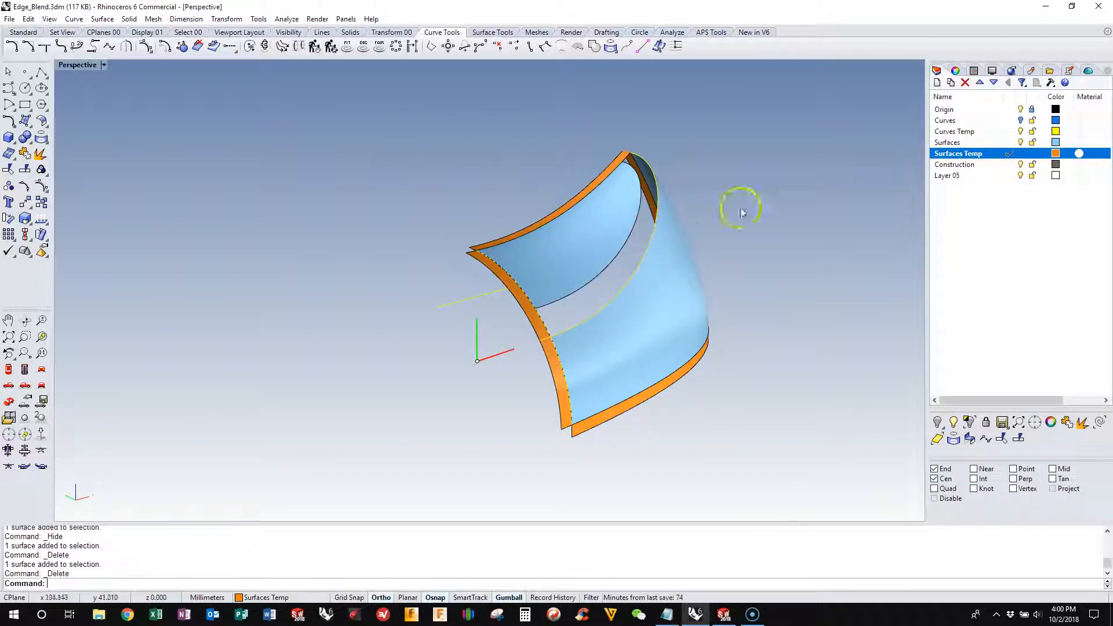
Show the pipe again and split the large lower surface with it
{"action": "left_click", "coordinate": [954, 422]}
{"action": "right_click", "coordinate": [771, 532]}
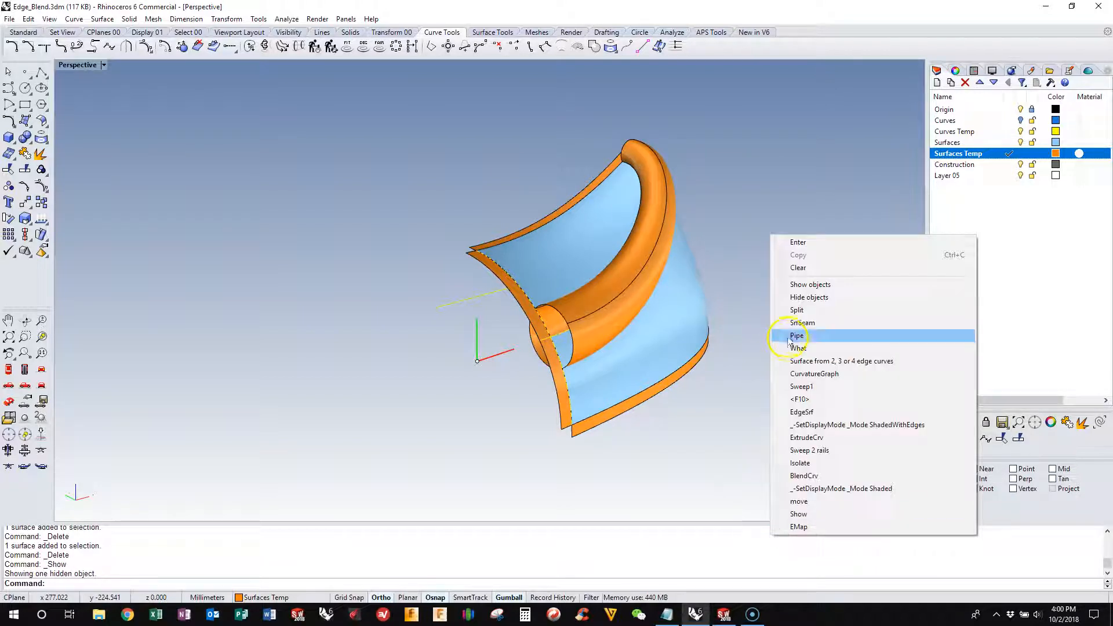
{"action": "left_click", "coordinate": [783, 311]}
{"action": "left_click", "coordinate": [571, 346]}
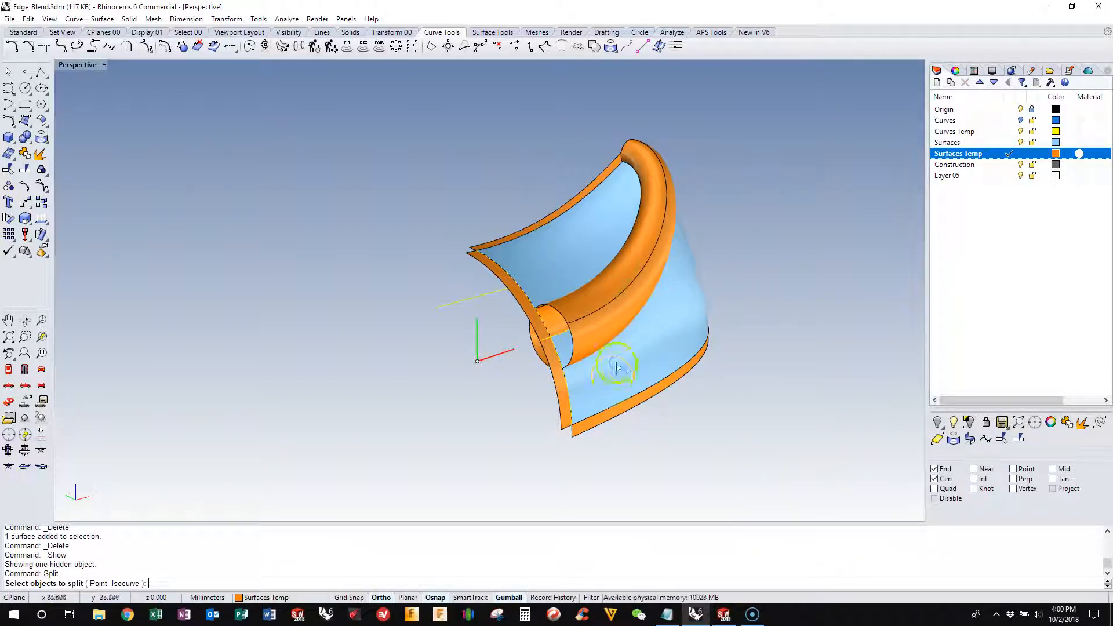
{"action": "right_click", "coordinate": [443, 435]}
{"action": "left_click", "coordinate": [579, 341]}
{"action": "right_click", "coordinate": [486, 383]}
Hide the pipe and delete the lower surface's strip along the long yellow curve
{"action": "left_click", "coordinate": [601, 329]}
{"action": "left_click", "coordinate": [936, 422]}
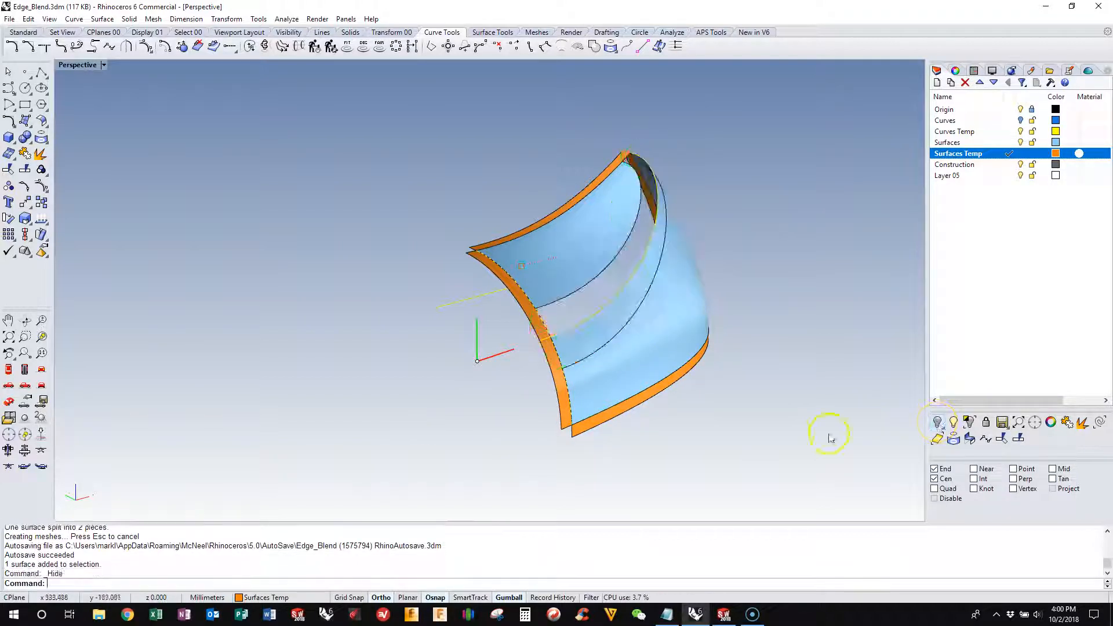
{"action": "left_click", "coordinate": [572, 340]}
{"action": "key", "text": "Delete"}
Isolate the two trimmed blue surfaces by hiding all other objects
{"action": "right_click_drag", "start_coordinate": [758, 275], "coordinate": [527, 352]}
{"action": "left_click", "coordinate": [484, 353]}
{"action": "left_click", "coordinate": [555, 418], "text": "shift"}
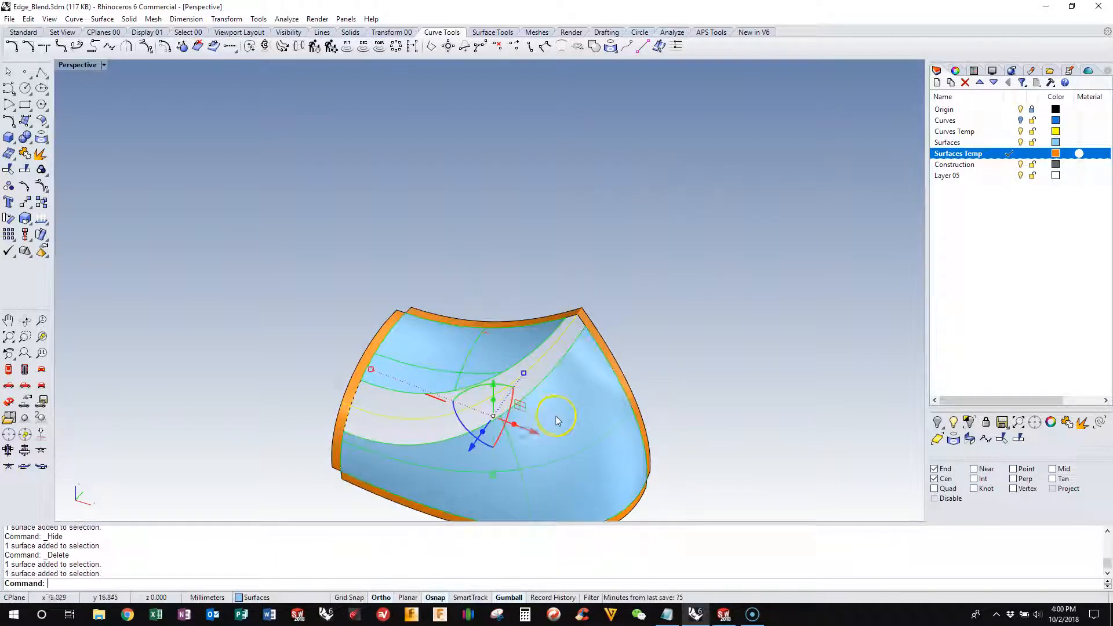
{"action": "left_click", "coordinate": [965, 432]}
Start a BlendCrv curve across the wide end of the gap, between the adjoining edges of the two trimmed surfaces
{"action": "right_click_drag", "start_coordinate": [845, 360], "coordinate": [228, 248]}
{"action": "scroll", "coordinate": [186, 189], "scroll_direction": "up", "scroll_amount": 5}
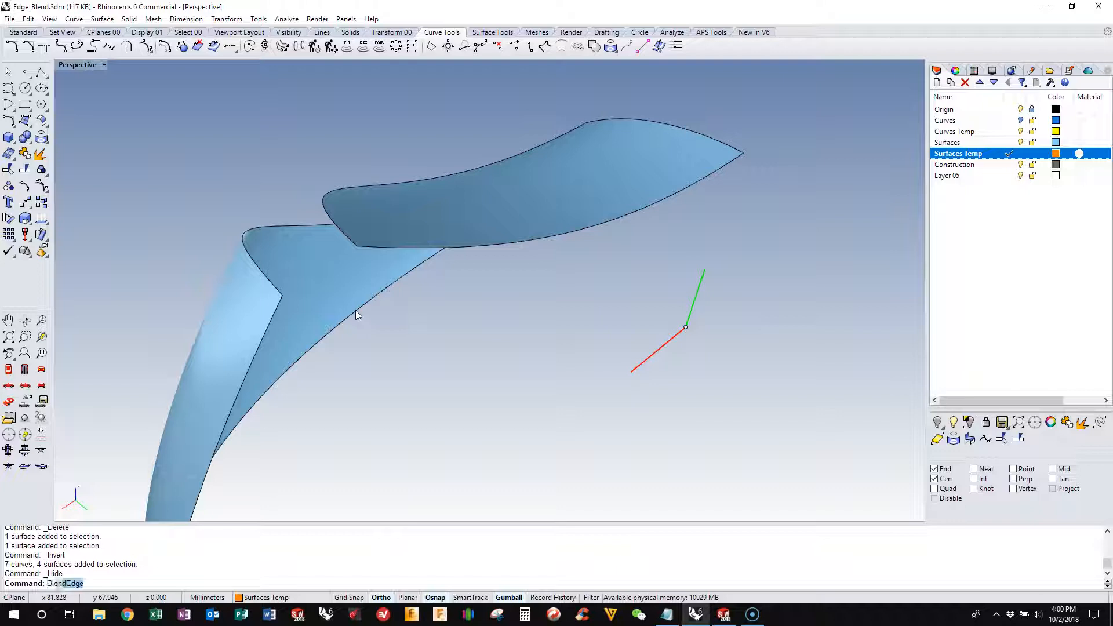
{"action": "type", "text": "Crv"}
{"action": "key", "text": "Return"}
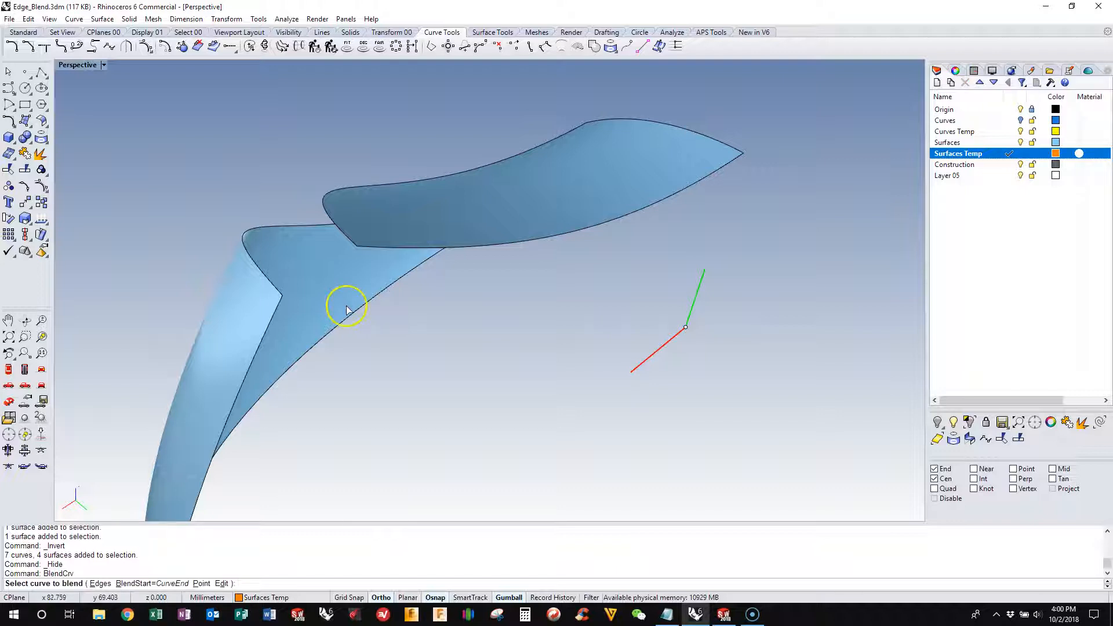
{"action": "left_click", "coordinate": [365, 242]}
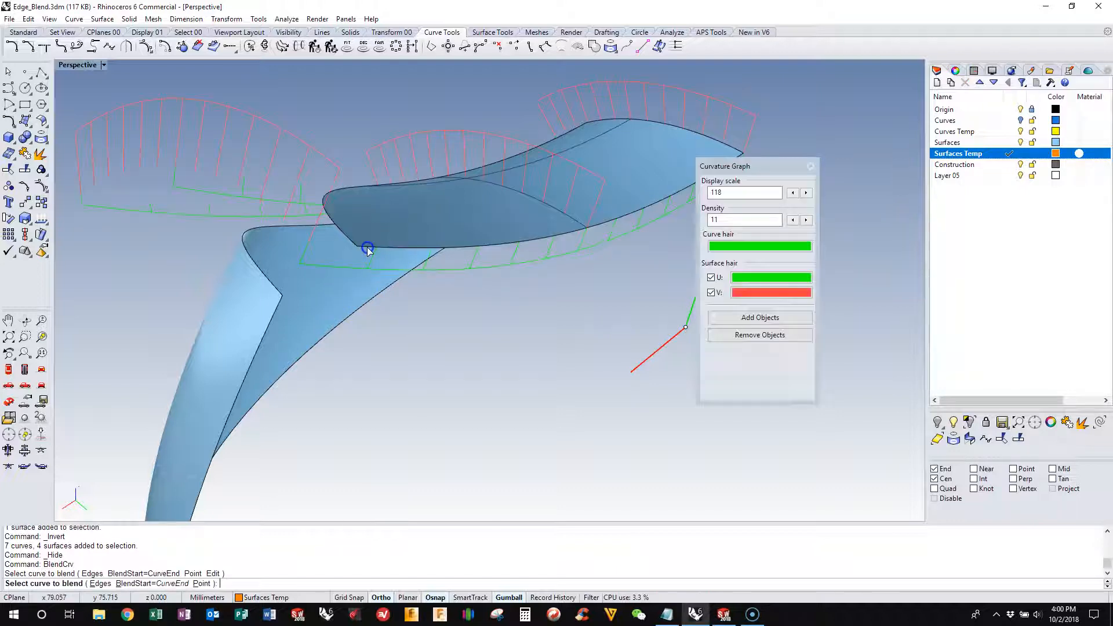
{"action": "left_click", "coordinate": [278, 308]}
Shift the blend curve's control points symmetrically toward its ends, keep Curvature continuity at both ends, and accept the curve
{"action": "scroll", "coordinate": [388, 341], "scroll_direction": "down", "scroll_amount": 3}
{"action": "right_click_drag", "start_coordinate": [388, 340], "coordinate": [313, 271]}
{"action": "scroll", "coordinate": [325, 134], "scroll_direction": "up", "scroll_amount": 3}
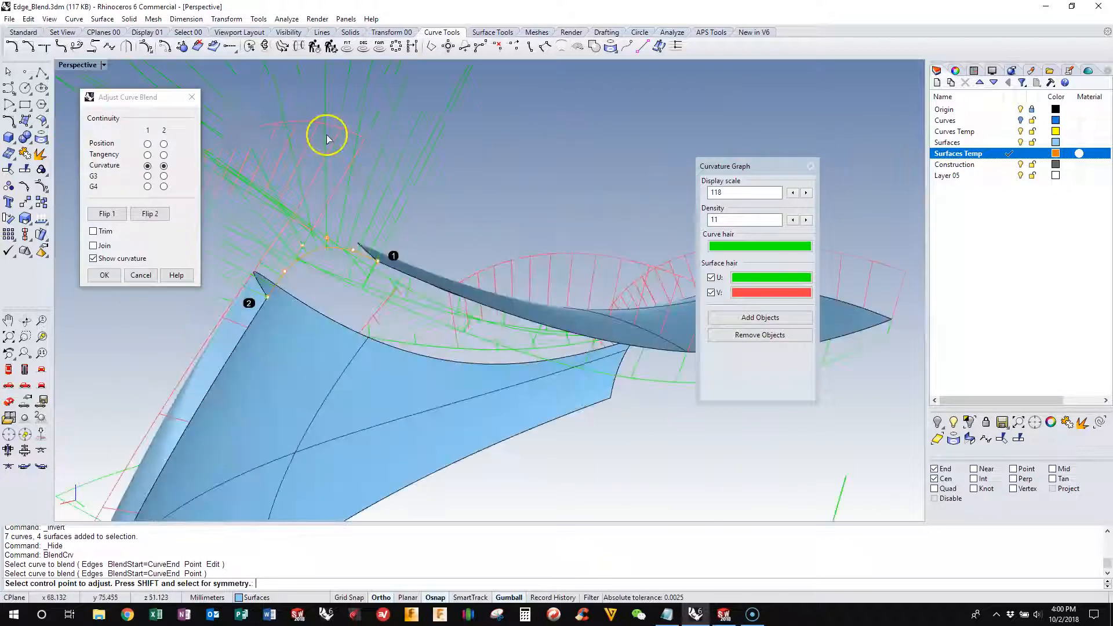
{"action": "scroll", "coordinate": [301, 218], "scroll_direction": "up", "scroll_amount": 3}
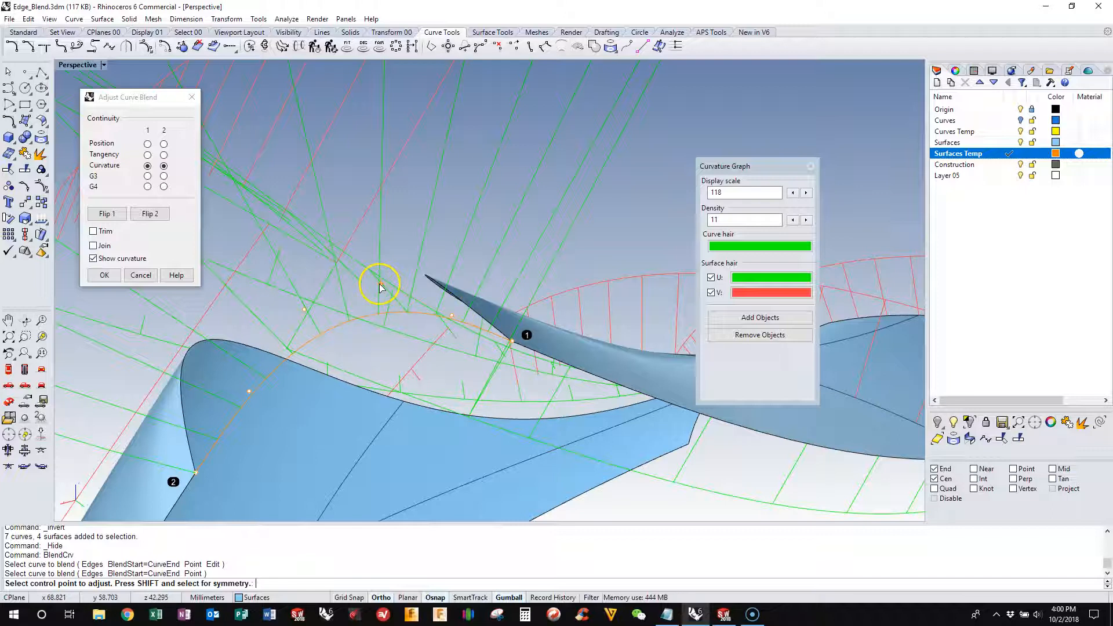
{"action": "left_click", "coordinate": [451, 316]}
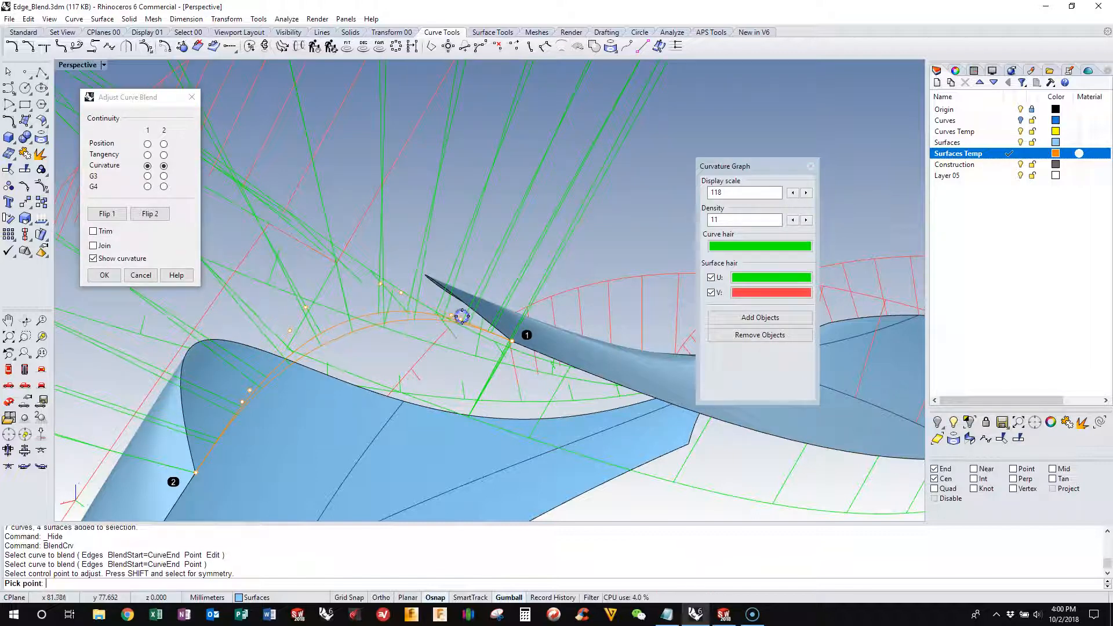
{"action": "left_click", "coordinate": [462, 316]}
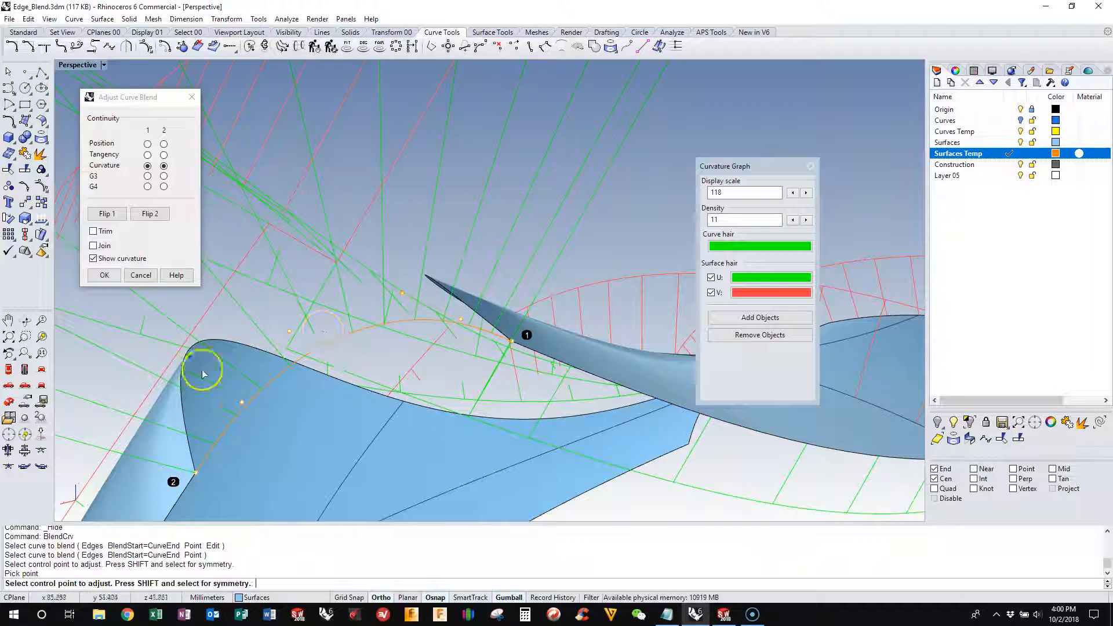
{"action": "left_click", "coordinate": [112, 280]}
Move the new blend curve at the end of the gap to the Curves Temp layer
{"action": "right_click_drag", "start_coordinate": [355, 305], "coordinate": [323, 248]}
{"action": "left_click", "coordinate": [323, 256]}
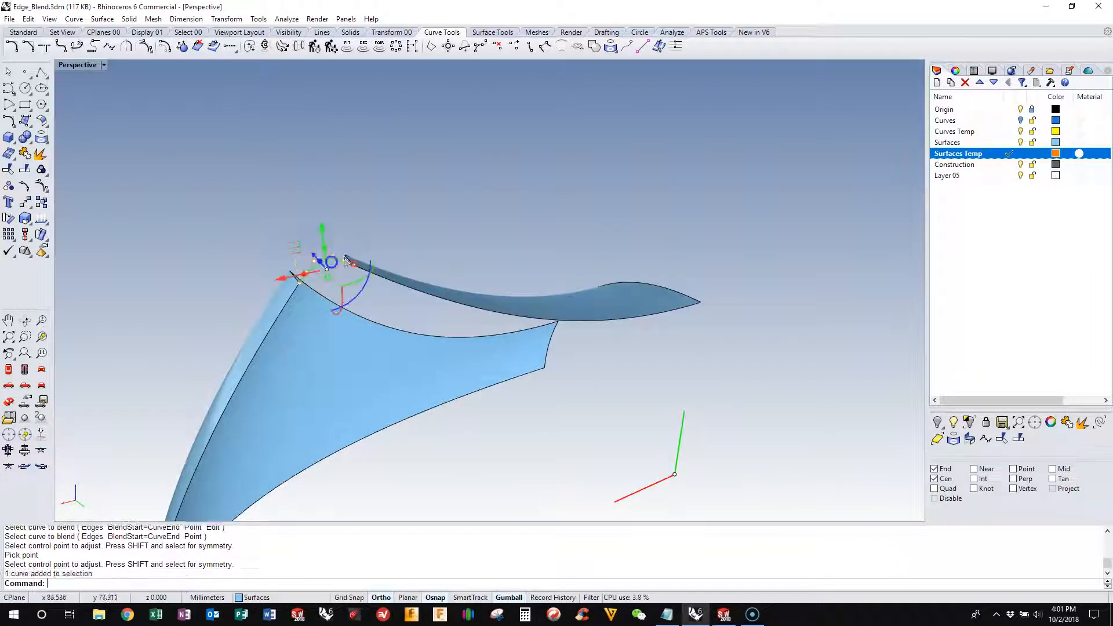
{"action": "right_click", "coordinate": [955, 131]}
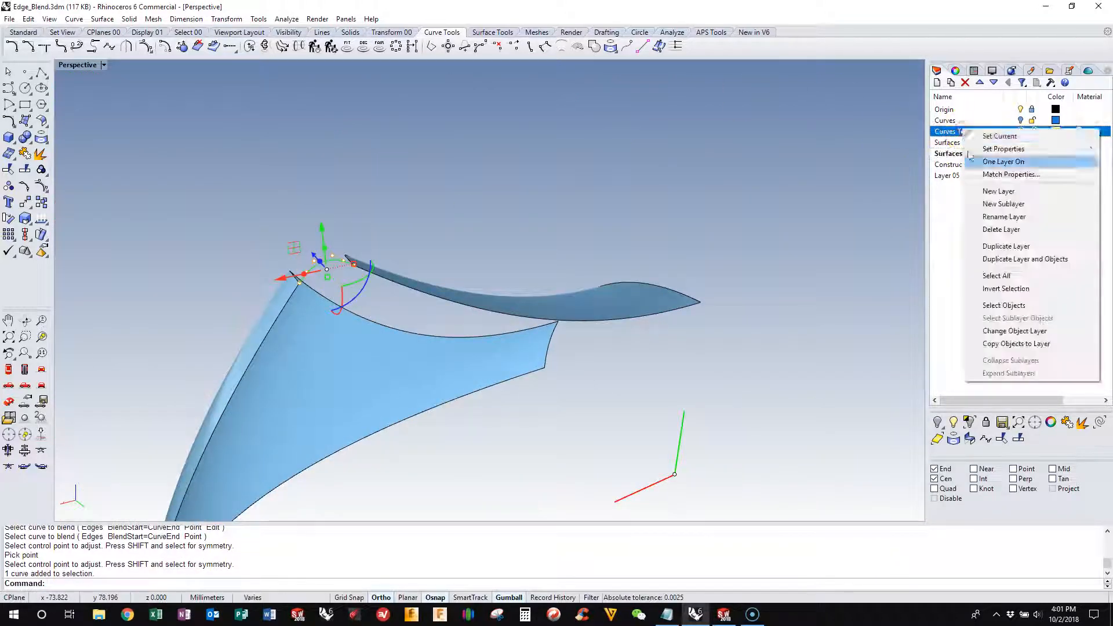
{"action": "left_click", "coordinate": [987, 328]}
{"action": "left_click", "coordinate": [600, 207]}
Show all hidden objects and hide the orange pipe to expose the gap
{"action": "left_click", "coordinate": [938, 422]}
{"action": "right_click_drag", "start_coordinate": [327, 173], "coordinate": [529, 350]}
{"action": "left_click", "coordinate": [530, 350]}
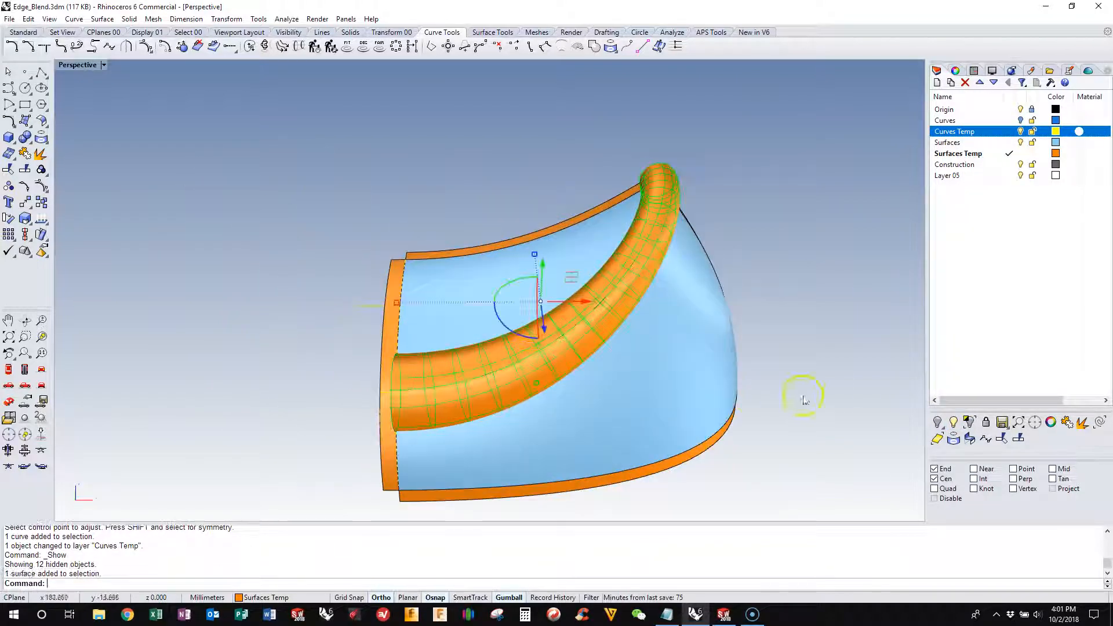
{"action": "left_click", "coordinate": [954, 422]}
{"action": "scroll", "coordinate": [640, 246], "scroll_direction": "up", "scroll_amount": 2}
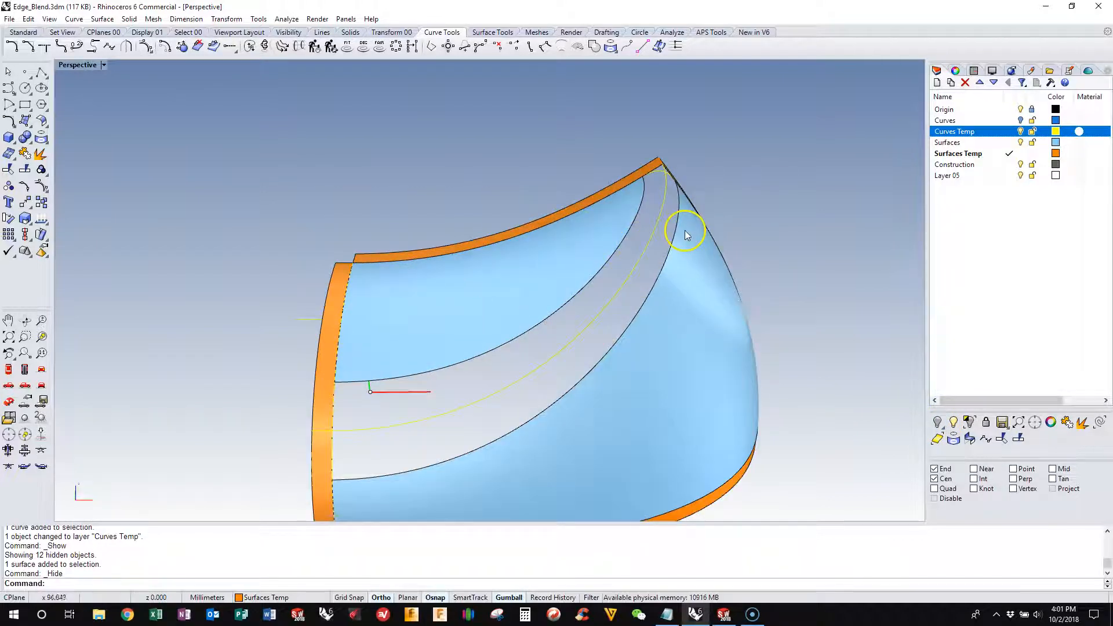
{"action": "left_click", "coordinate": [662, 173]}
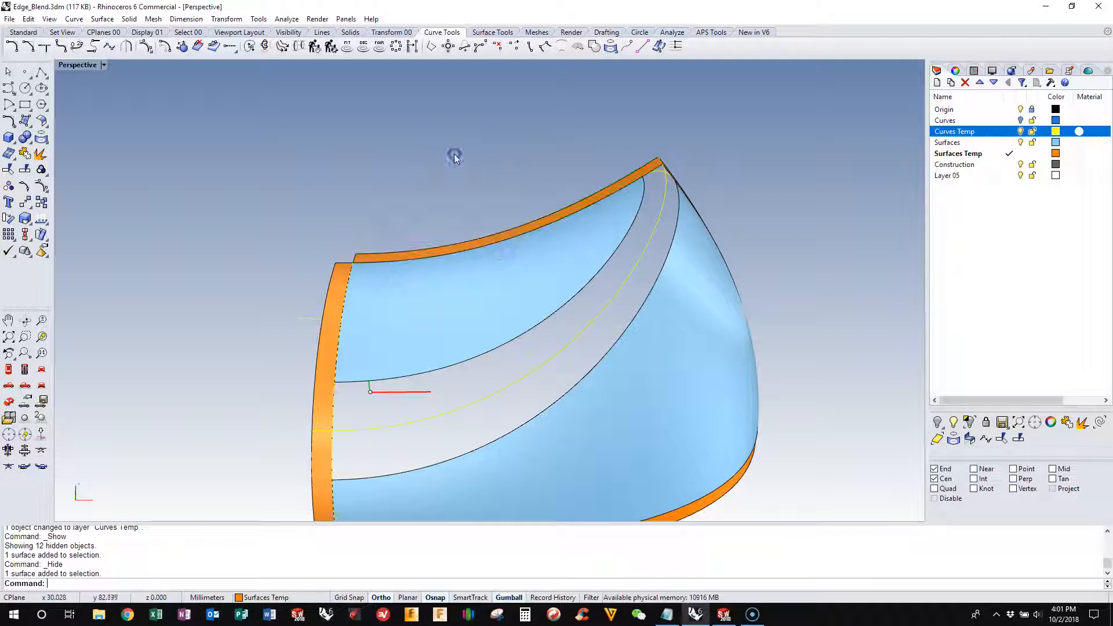
{"action": "scroll", "coordinate": [299, 357], "scroll_direction": "down", "scroll_amount": 4}
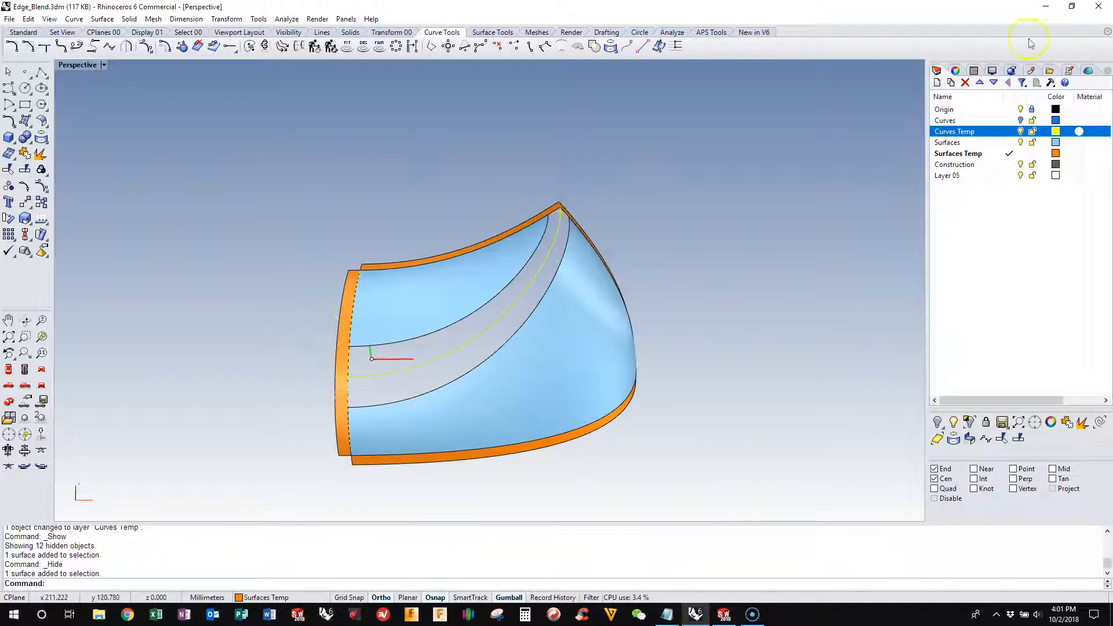
Turn on the Curves layer and isolate the blue profile curve beside the orange side strip
{"action": "left_click", "coordinate": [1021, 121]}
{"action": "right_click_drag", "start_coordinate": [579, 137], "coordinate": [487, 192]}
{"action": "left_click", "coordinate": [371, 261]}
{"action": "left_click", "coordinate": [407, 294]}
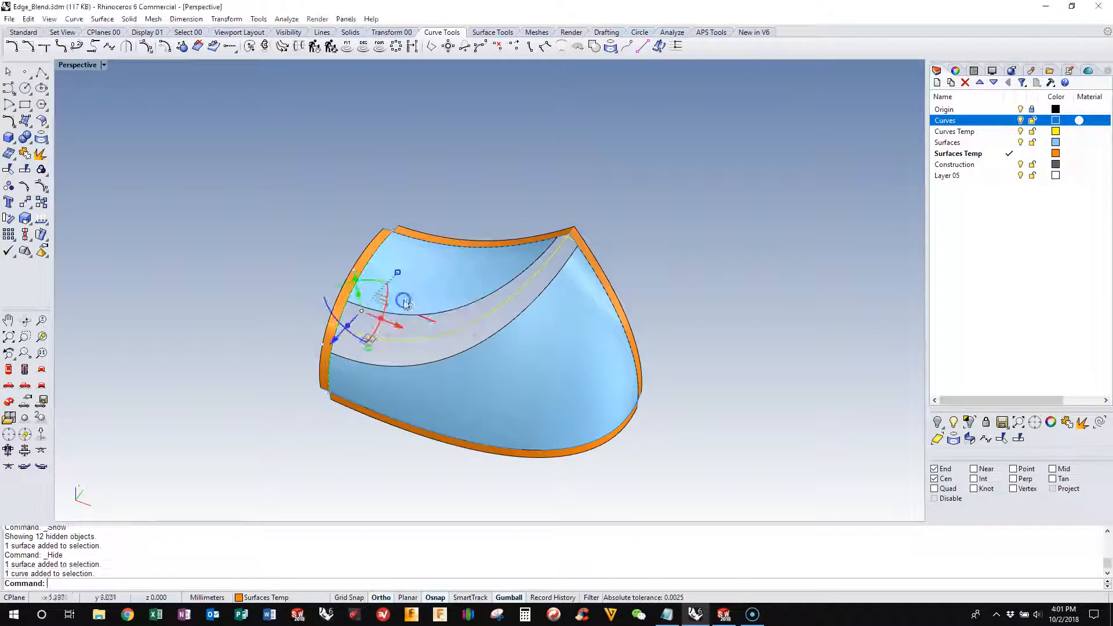
{"action": "left_click", "coordinate": [969, 422]}
{"action": "right_click_drag", "start_coordinate": [788, 366], "coordinate": [408, 303]}
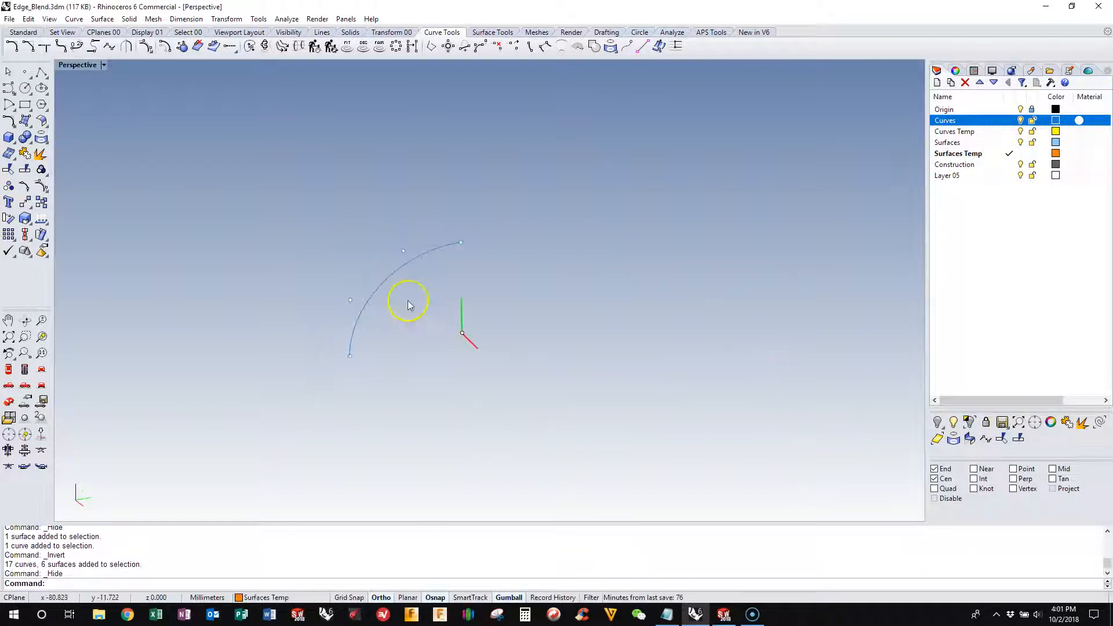
Examine the isolated profile curve's control points and curvature graph, then close the graph and turn the points off
{"action": "left_click", "coordinate": [392, 278]}
{"action": "right_click", "coordinate": [558, 319]}
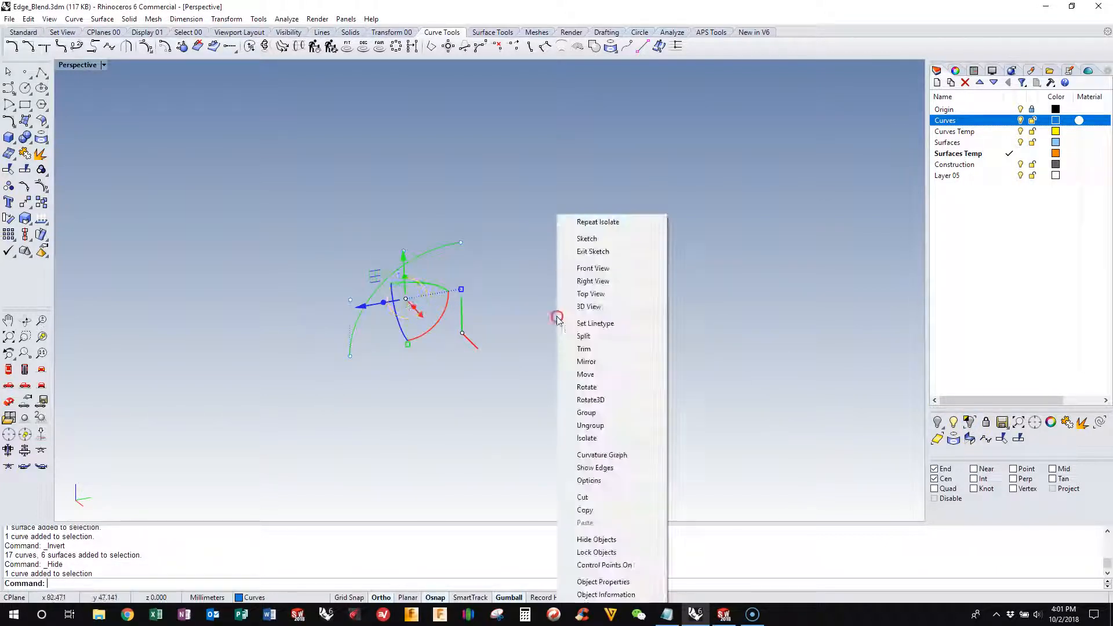
{"action": "left_click", "coordinate": [597, 455]}
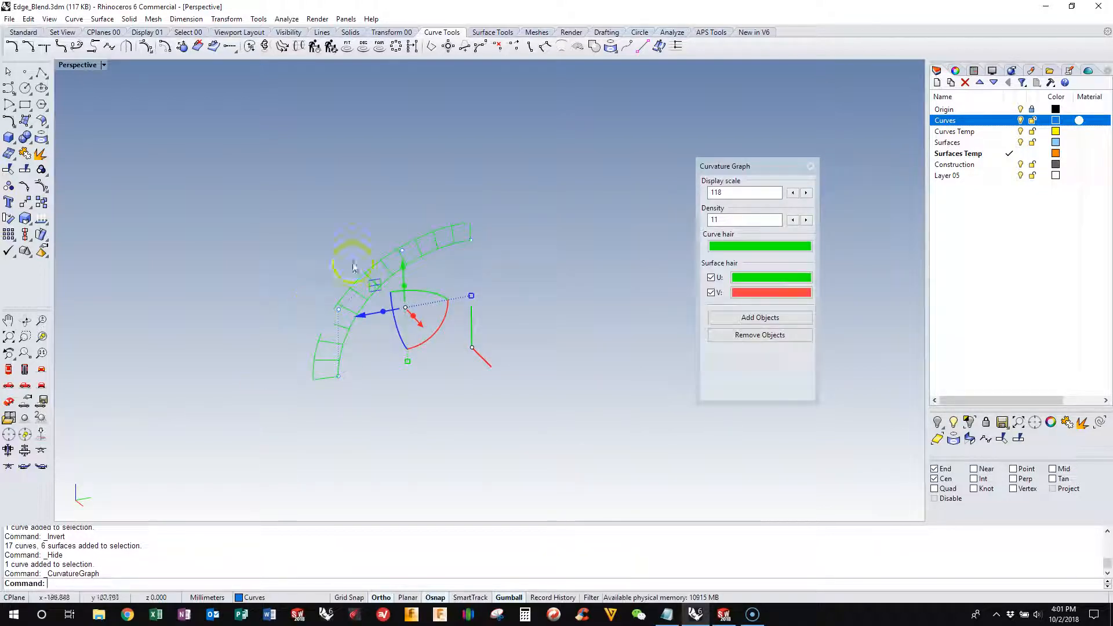
{"action": "left_click", "coordinate": [810, 167]}
{"action": "left_click", "coordinate": [512, 259]}
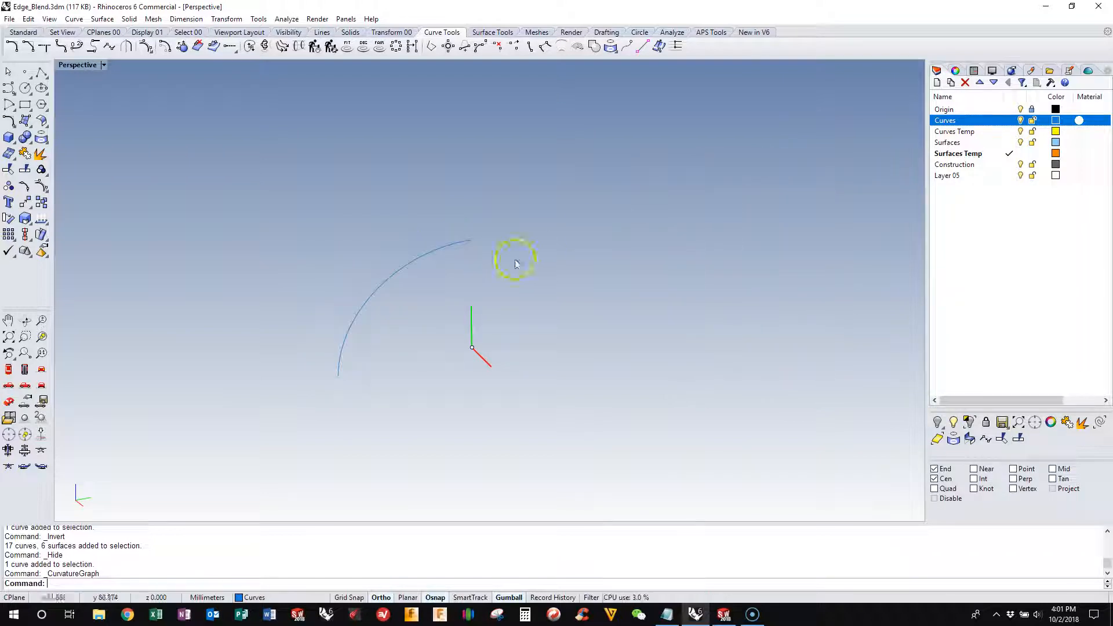
Turn off the Curves layer, bring back the hidden objects and hide the orange pipe again
{"action": "left_click", "coordinate": [1020, 120]}
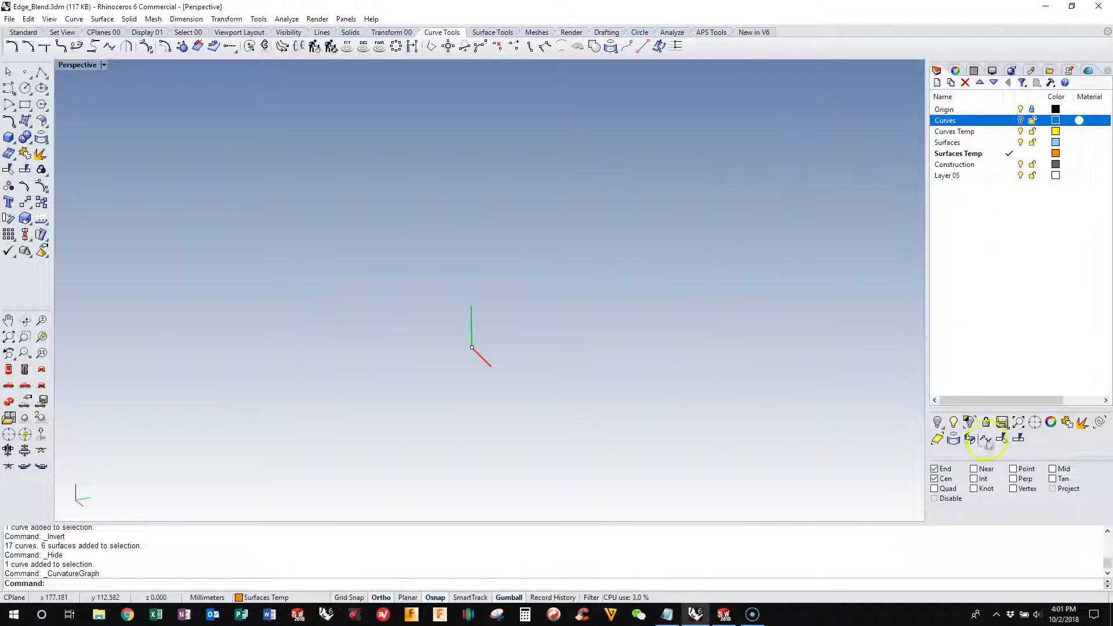
{"action": "left_click", "coordinate": [955, 422]}
{"action": "right_click_drag", "start_coordinate": [556, 261], "coordinate": [355, 338]}
{"action": "left_click", "coordinate": [404, 338]}
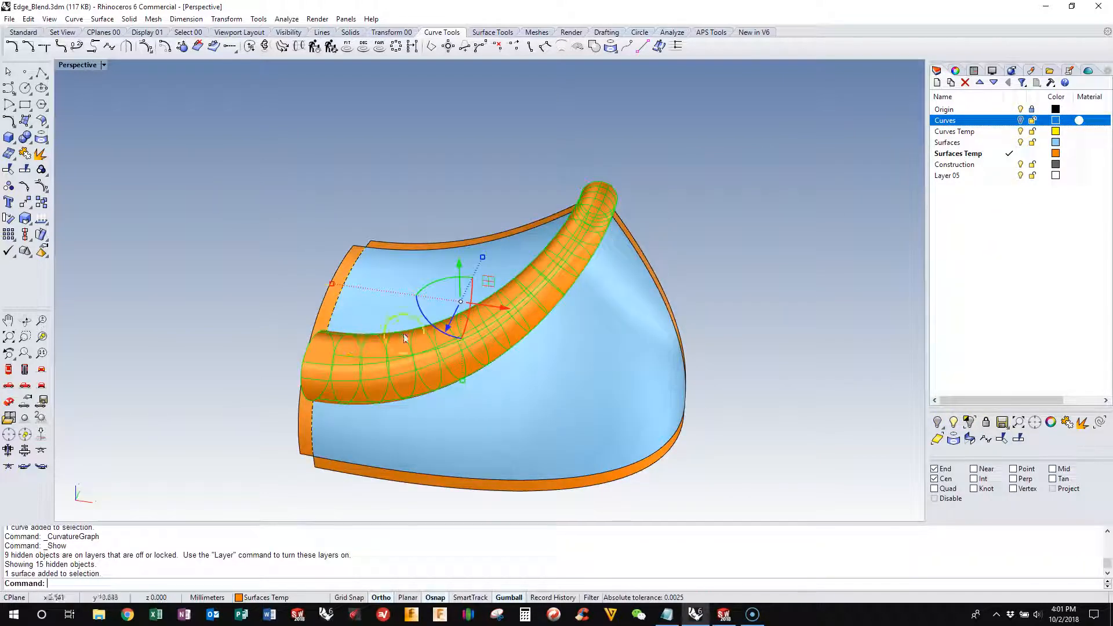
{"action": "left_click", "coordinate": [938, 424]}
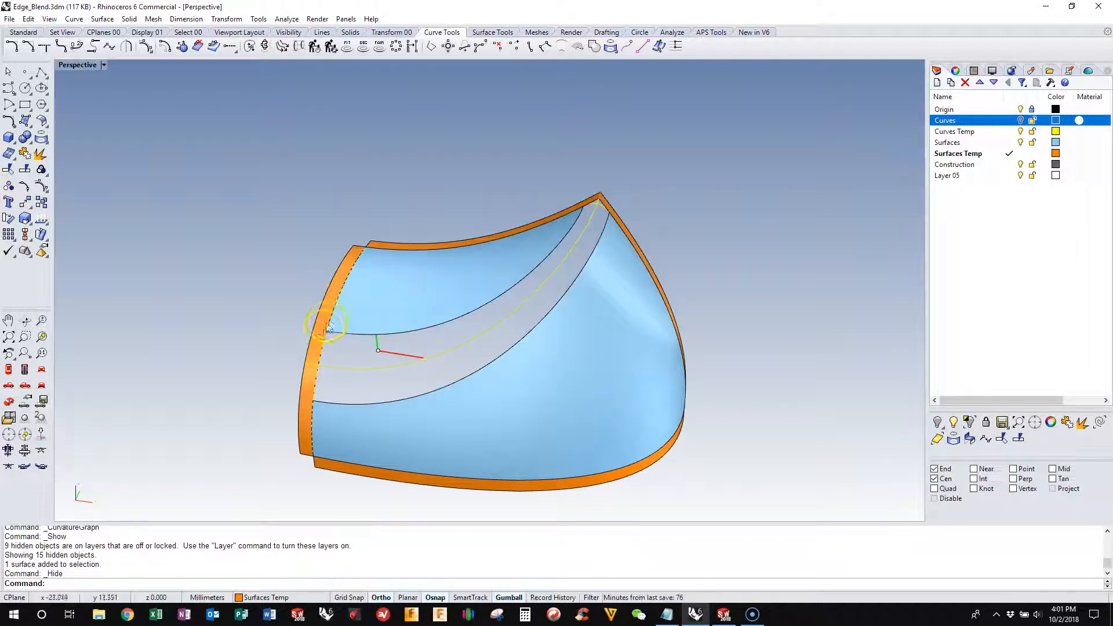
{"action": "scroll", "coordinate": [317, 343], "scroll_direction": "up", "scroll_amount": 3}
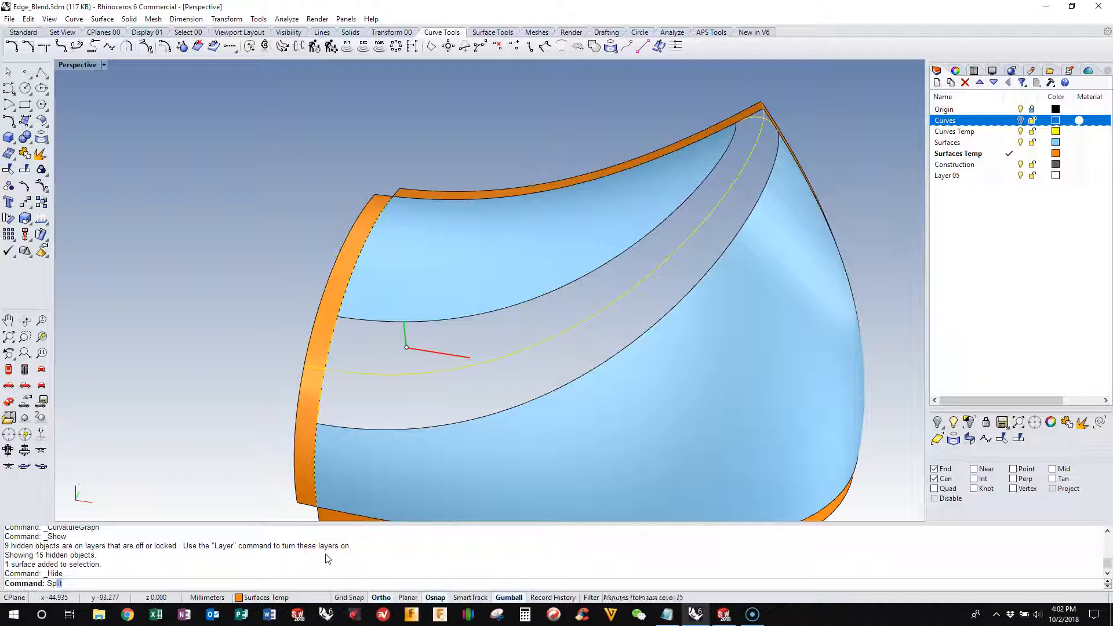
Split the orange side strip with a V-direction isocurve at the end of the upper surface's trimmed edge, with Shrink=No
{"action": "key", "text": "Return"}
{"action": "left_click", "coordinate": [125, 583]}
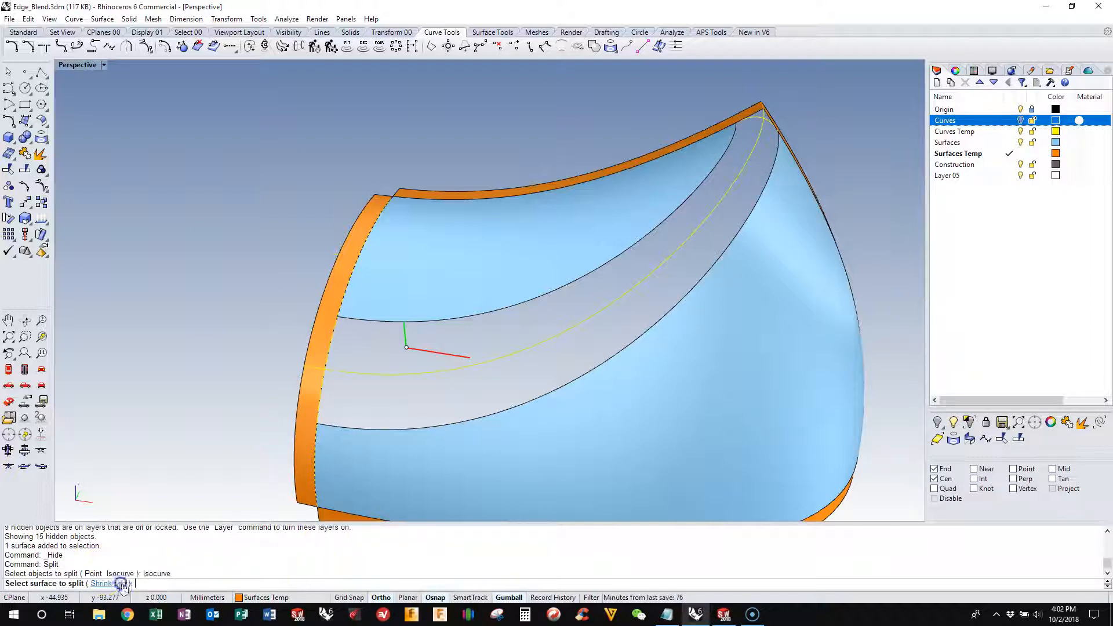
{"action": "left_click", "coordinate": [323, 324]}
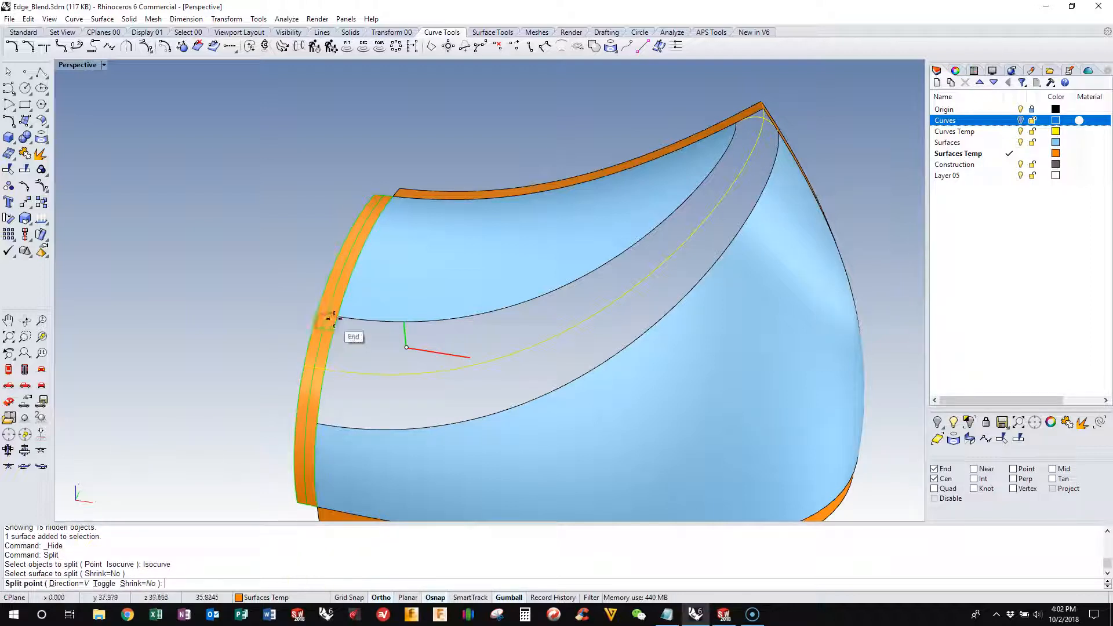
{"action": "left_click", "coordinate": [337, 316]}
Split the remaining lower part of the orange strip with a V-direction isocurve at the end of the lower surface's trimmed edge
{"action": "right_click", "coordinate": [257, 221]}
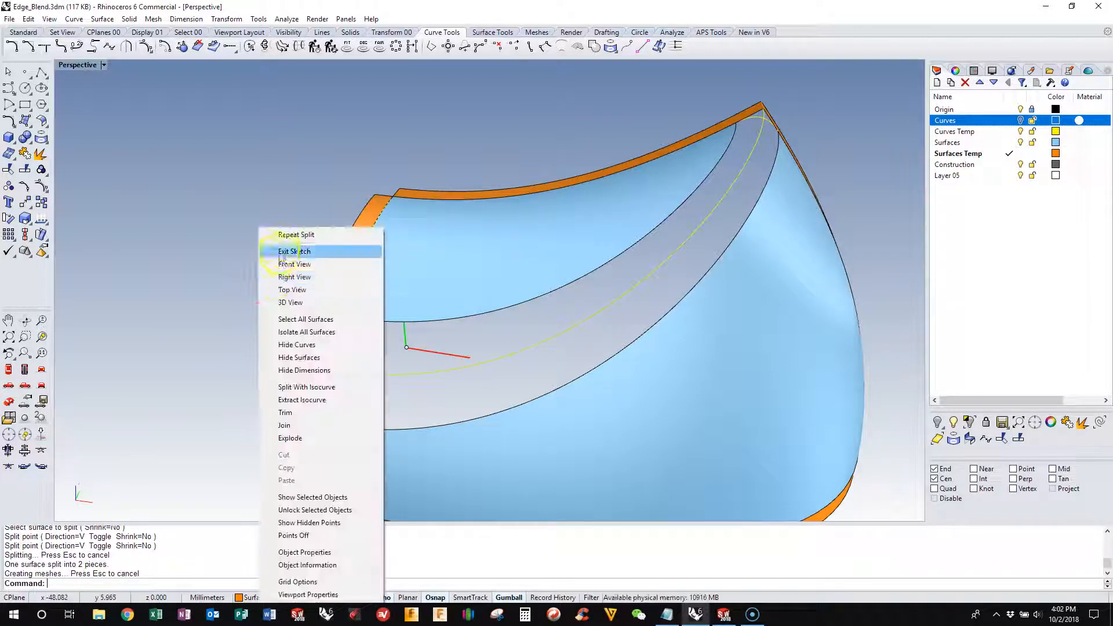
{"action": "left_click", "coordinate": [280, 235]}
{"action": "left_click", "coordinate": [126, 583]}
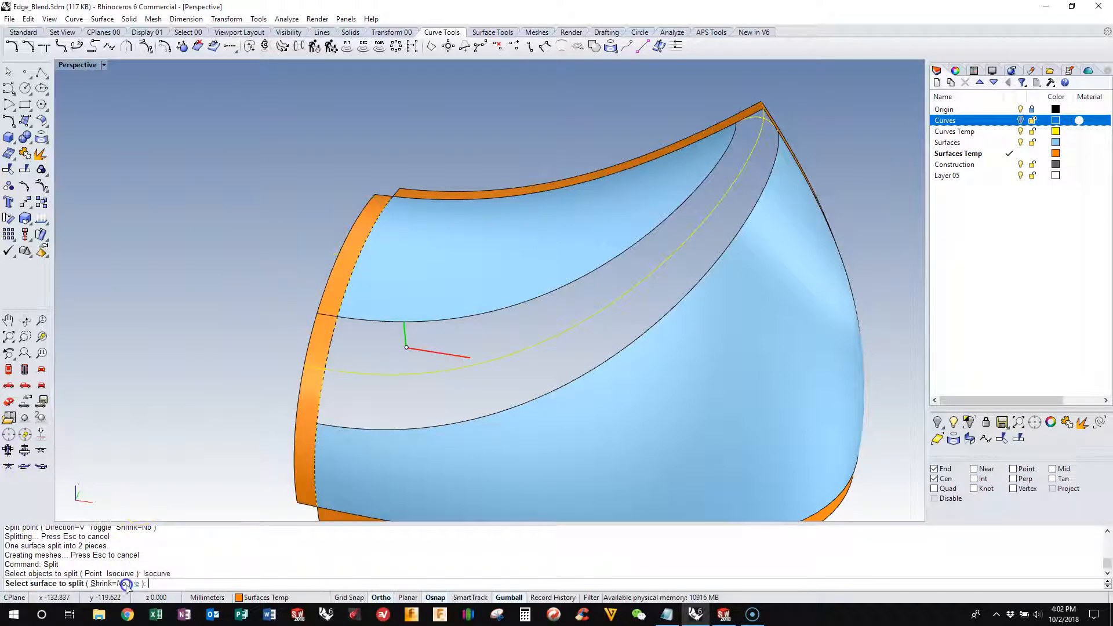
{"action": "left_click", "coordinate": [315, 405]}
{"action": "left_click", "coordinate": [317, 424]}
{"action": "right_click", "coordinate": [317, 425]}
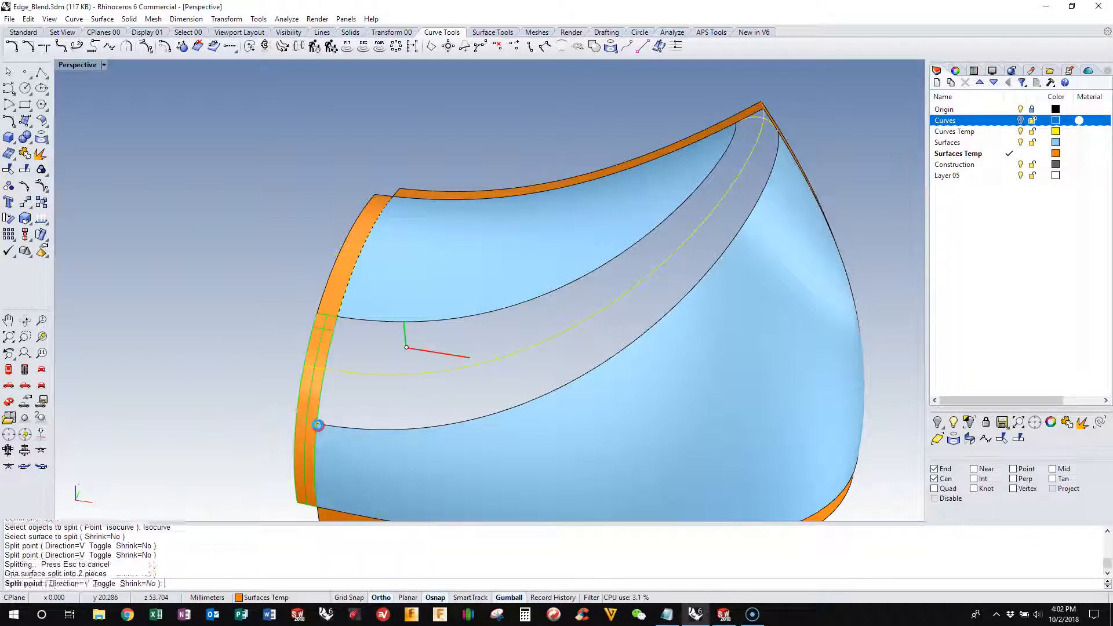
Isolate the short orange strip piece, the two trimmed blue surfaces and the yellow blend curve
{"action": "left_click", "coordinate": [295, 386]}
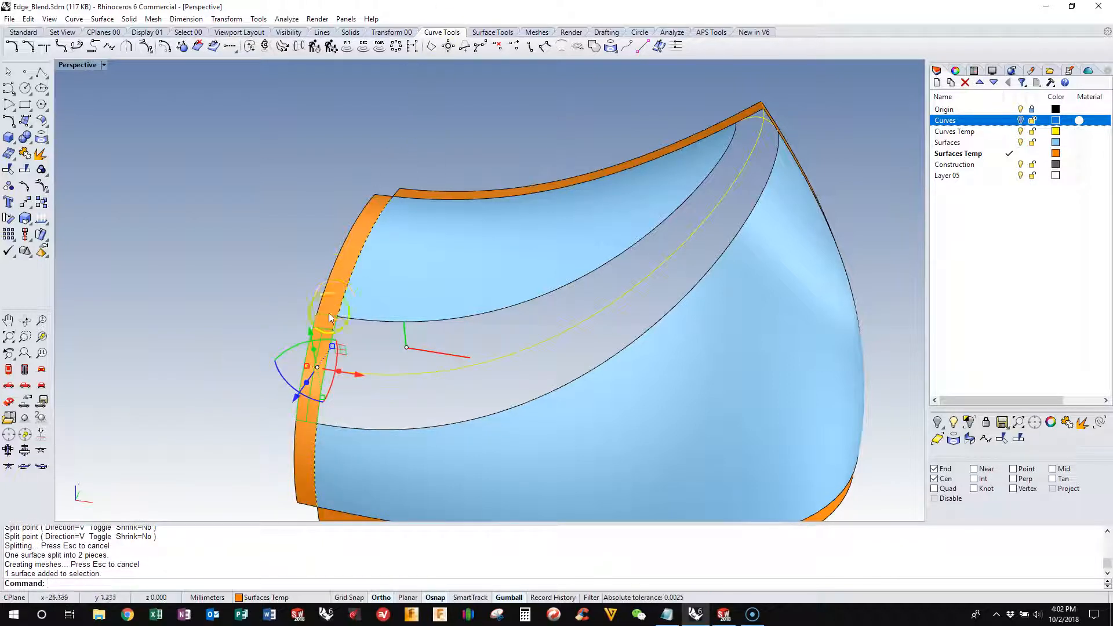
{"action": "left_click", "coordinate": [414, 283], "text": "shift"}
{"action": "left_click", "coordinate": [667, 405], "text": "shift"}
{"action": "scroll", "coordinate": [734, 279], "scroll_direction": "down", "scroll_amount": 5}
{"action": "right_click_drag", "start_coordinate": [617, 327], "coordinate": [666, 292]}
{"action": "scroll", "coordinate": [776, 290], "scroll_direction": "up", "scroll_amount": 3}
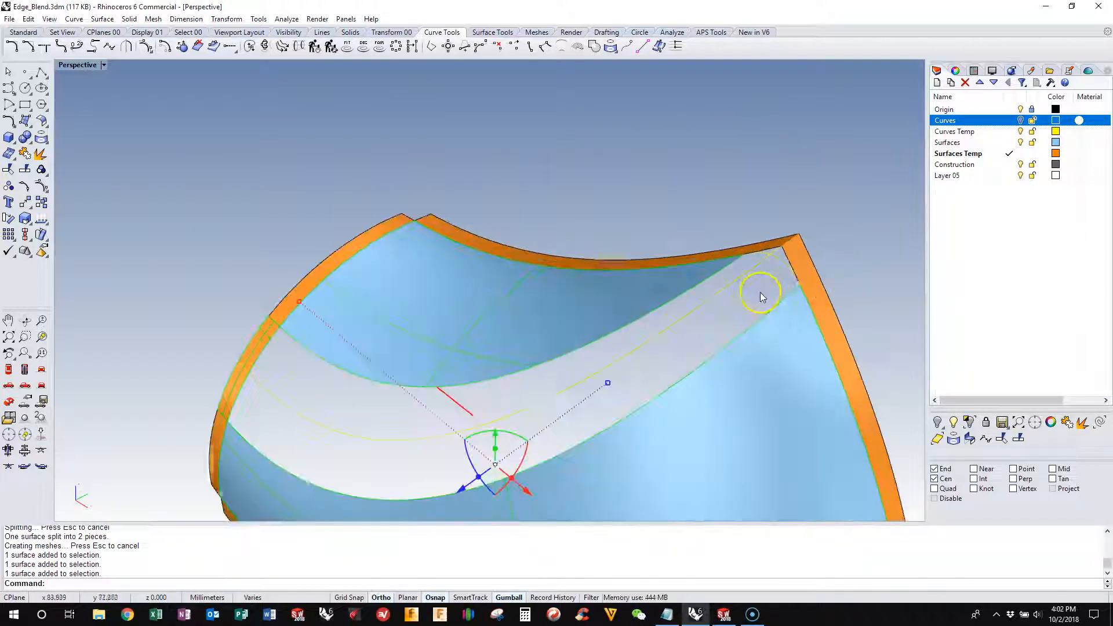
{"action": "left_click", "coordinate": [781, 268], "text": "shift"}
{"action": "left_click", "coordinate": [954, 425]}
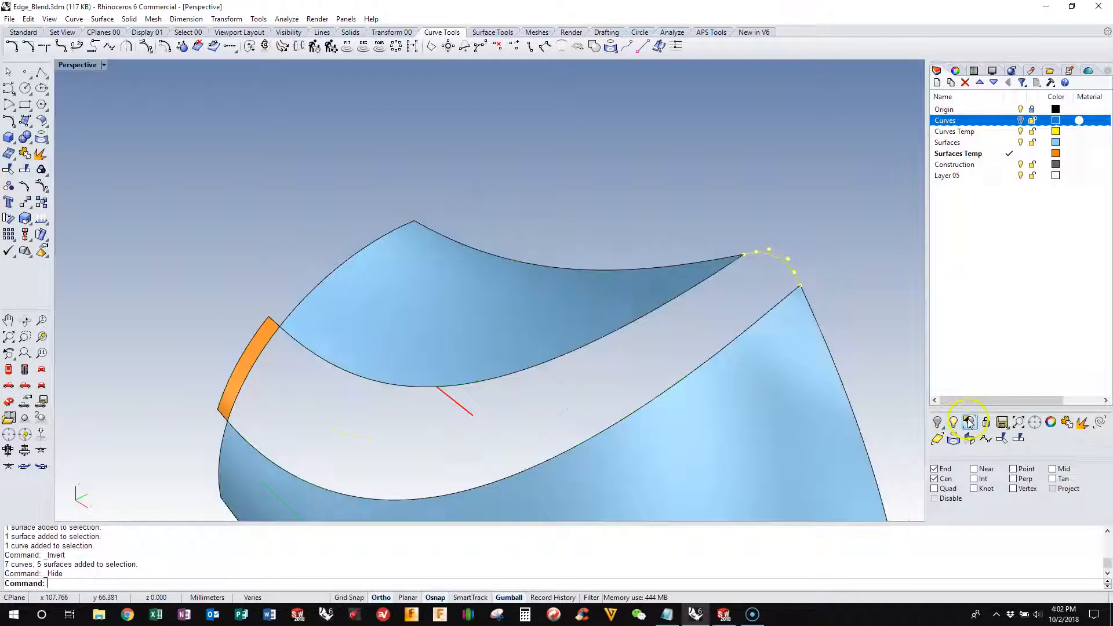
{"action": "scroll", "coordinate": [603, 220], "scroll_direction": "down", "scroll_amount": 2}
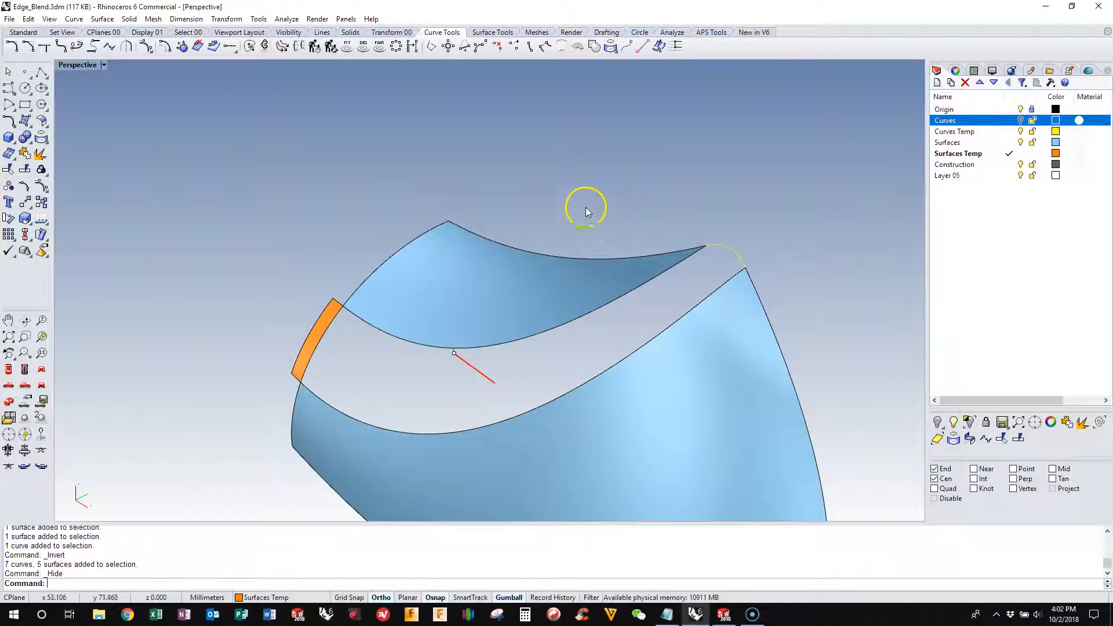
{"action": "scroll", "coordinate": [586, 207], "scroll_direction": "down", "scroll_amount": 1}
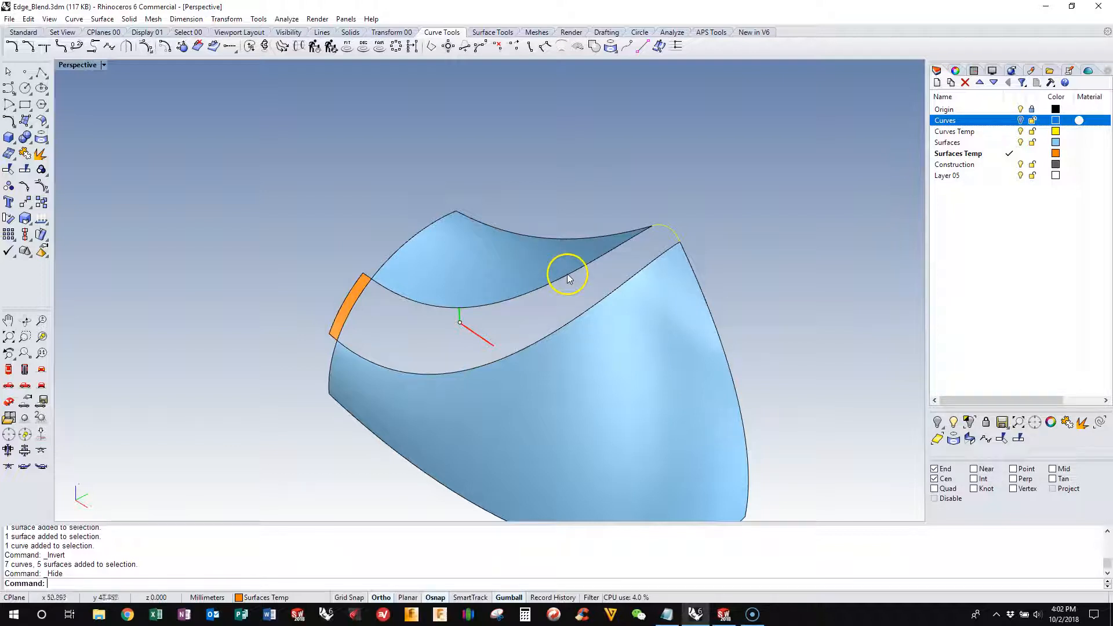
Sweep along the two trimmed edges as rails, using the orange piece's edge and the blend curve as sections, with Curvature continuity on both rails
{"action": "right_click", "coordinate": [371, 554]}
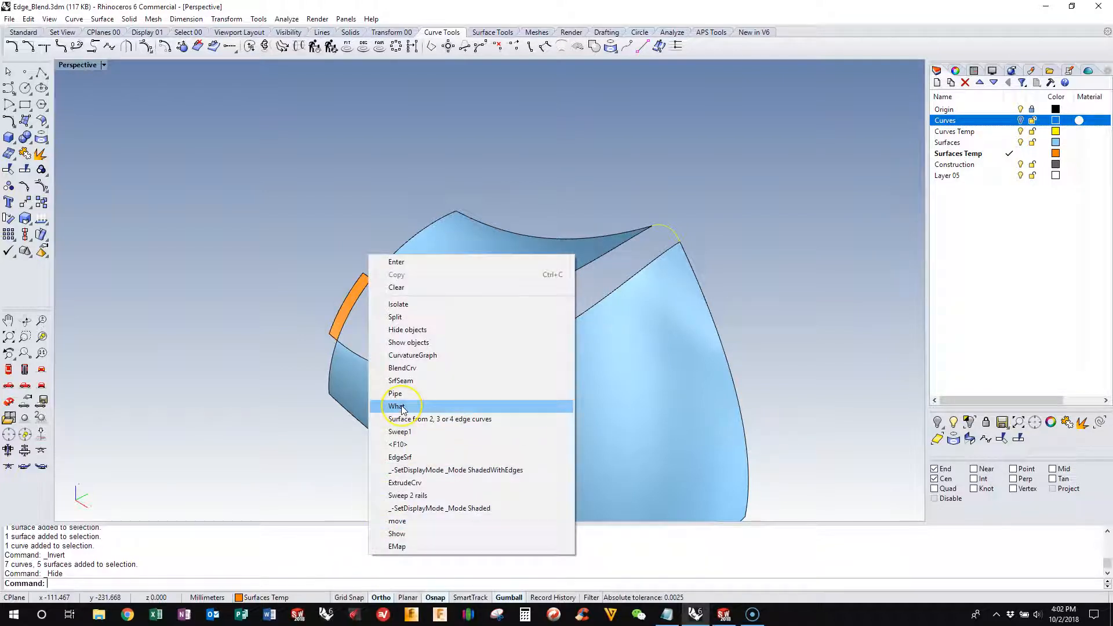
{"action": "left_click", "coordinate": [406, 495]}
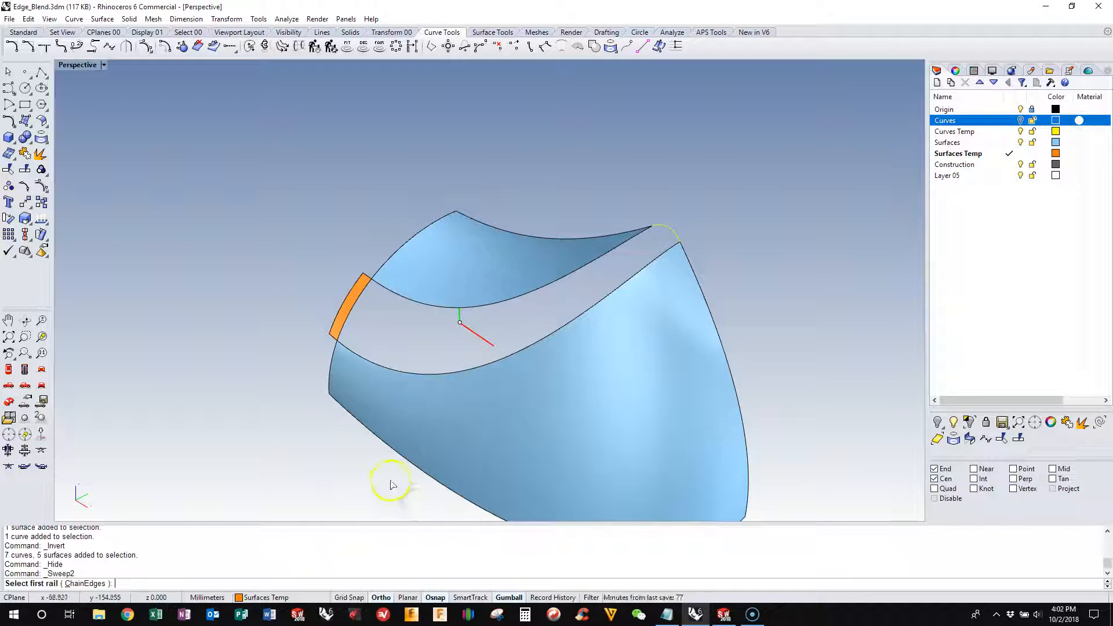
{"action": "left_click", "coordinate": [386, 288]}
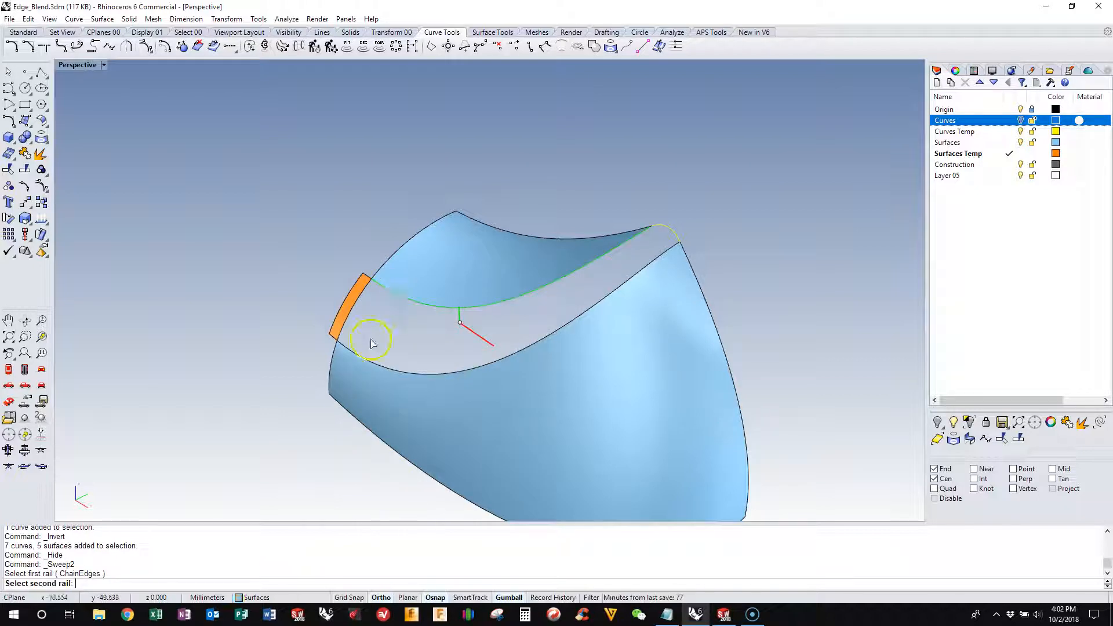
{"action": "left_click", "coordinate": [359, 356]}
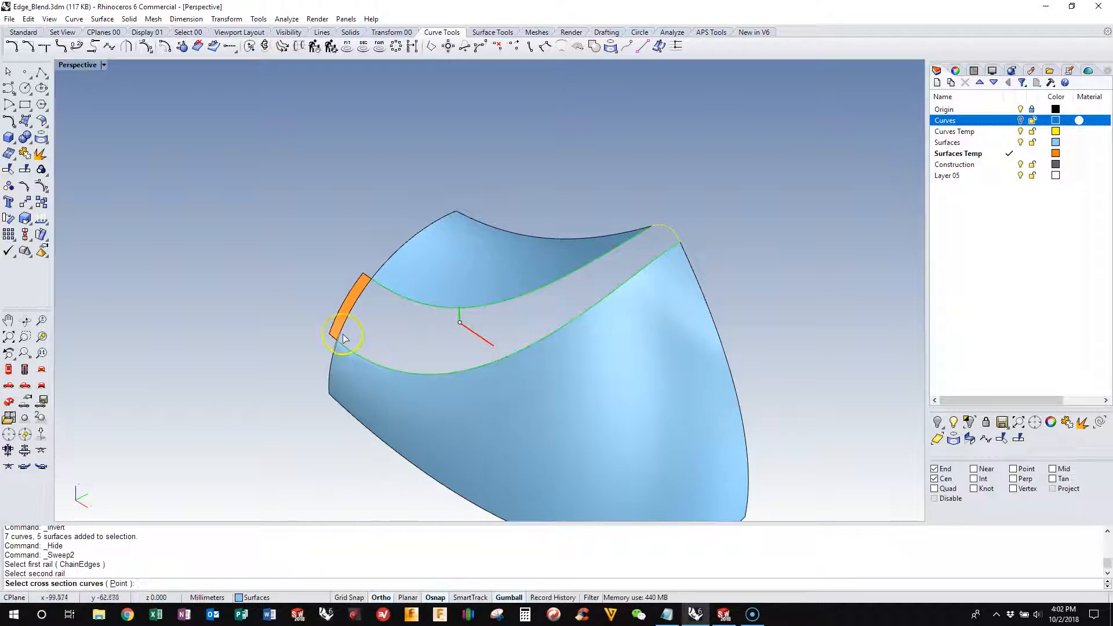
{"action": "left_click", "coordinate": [343, 338]}
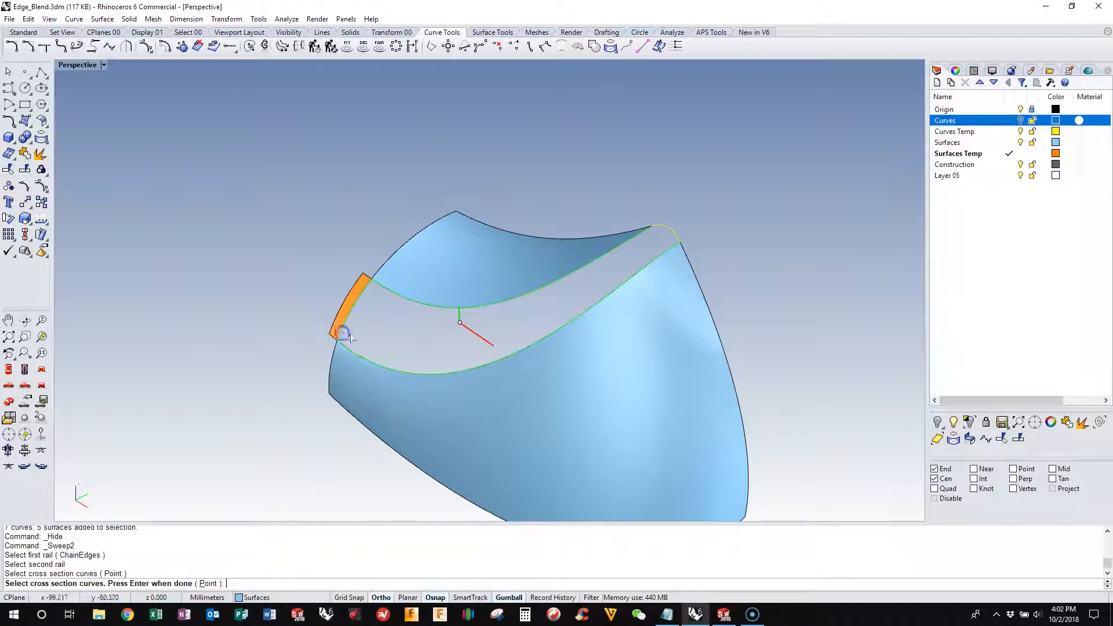
{"action": "left_click", "coordinate": [677, 242]}
{"action": "right_click", "coordinate": [545, 199]}
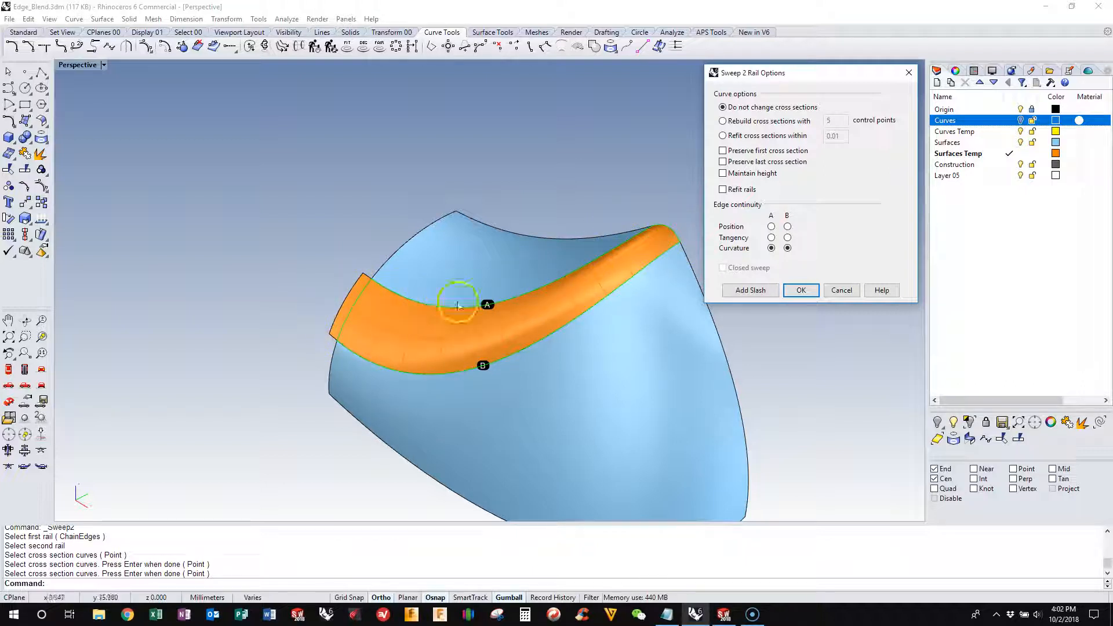
{"action": "left_click", "coordinate": [801, 290]}
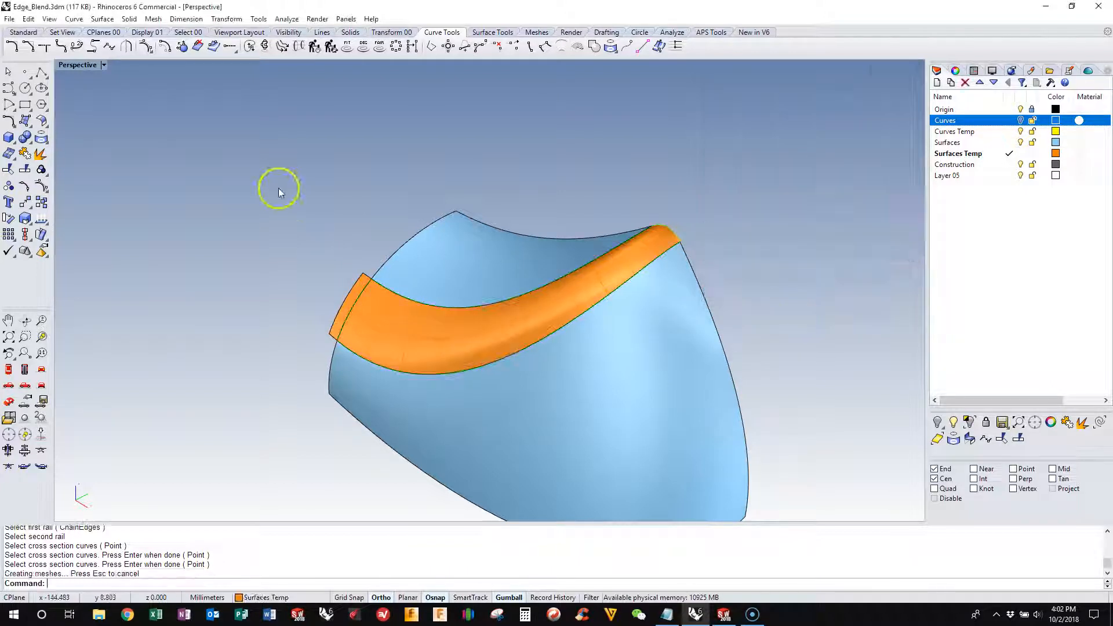
Move the new two-rail sweep surface to the Surfaces layer
{"action": "left_click", "coordinate": [490, 293]}
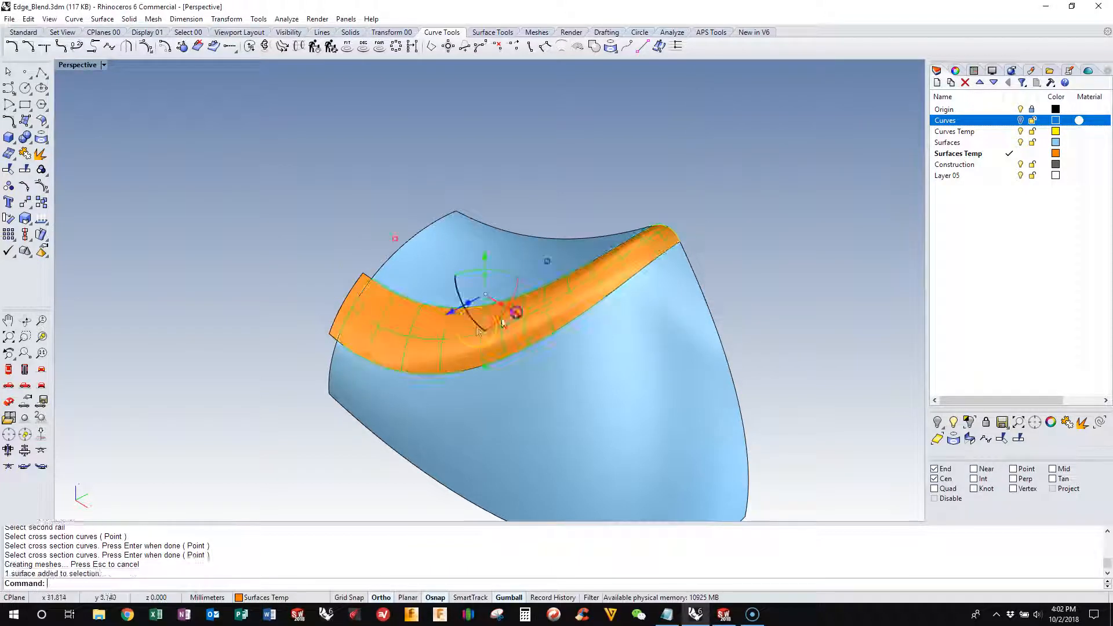
{"action": "right_click", "coordinate": [962, 143]}
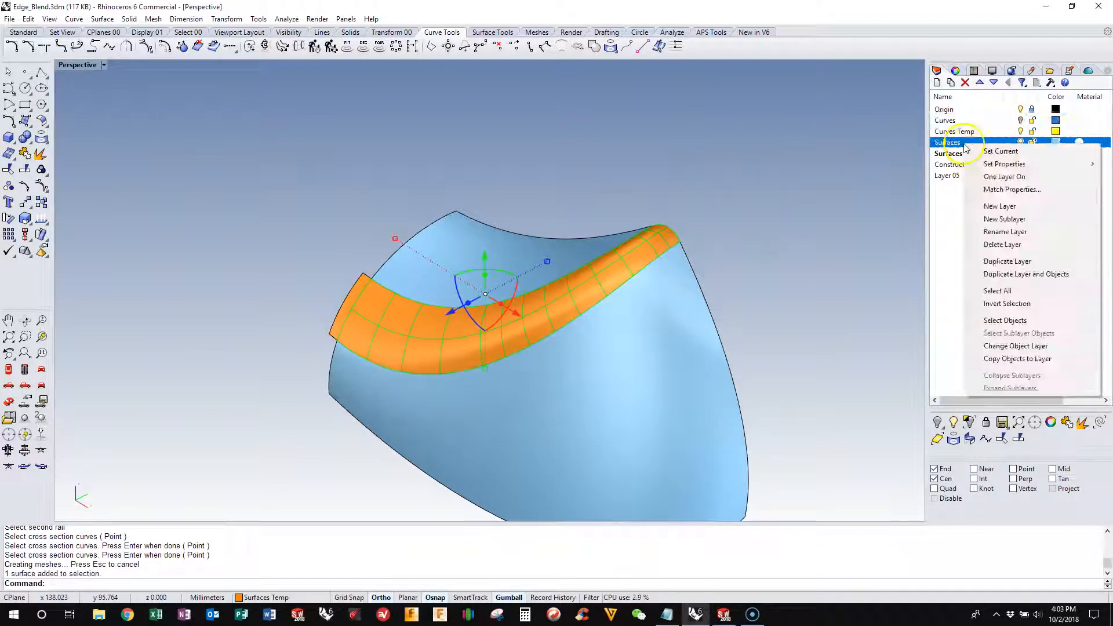
{"action": "left_click", "coordinate": [987, 346]}
Join the new sweep surface with the upper and lower trimmed blue surfaces into one polysurface
{"action": "scroll", "coordinate": [620, 283], "scroll_direction": "down", "scroll_amount": 3}
{"action": "left_click", "coordinate": [625, 277]}
{"action": "left_click", "coordinate": [638, 307], "text": "shift"}
{"action": "left_click", "coordinate": [669, 349], "text": "shift"}
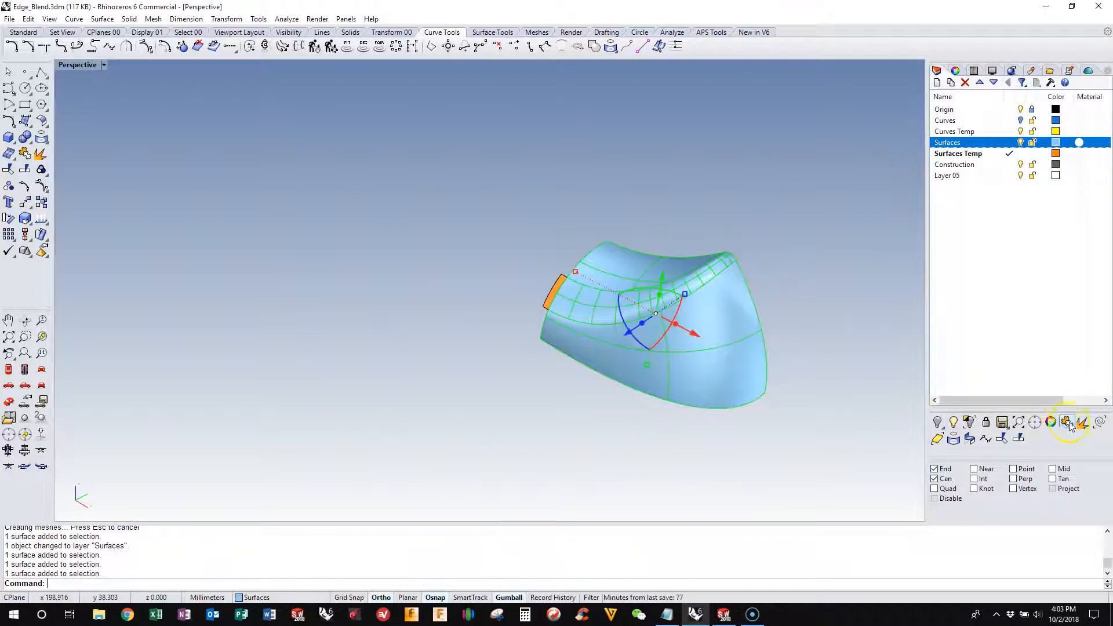
{"action": "left_click", "coordinate": [1070, 424]}
Hide everything except the joined polysurface, including the short orange piece and the blend curve
{"action": "left_click", "coordinate": [560, 285]}
{"action": "left_click", "coordinate": [557, 208]}
{"action": "left_click", "coordinate": [624, 281]}
{"action": "left_click", "coordinate": [970, 425]}
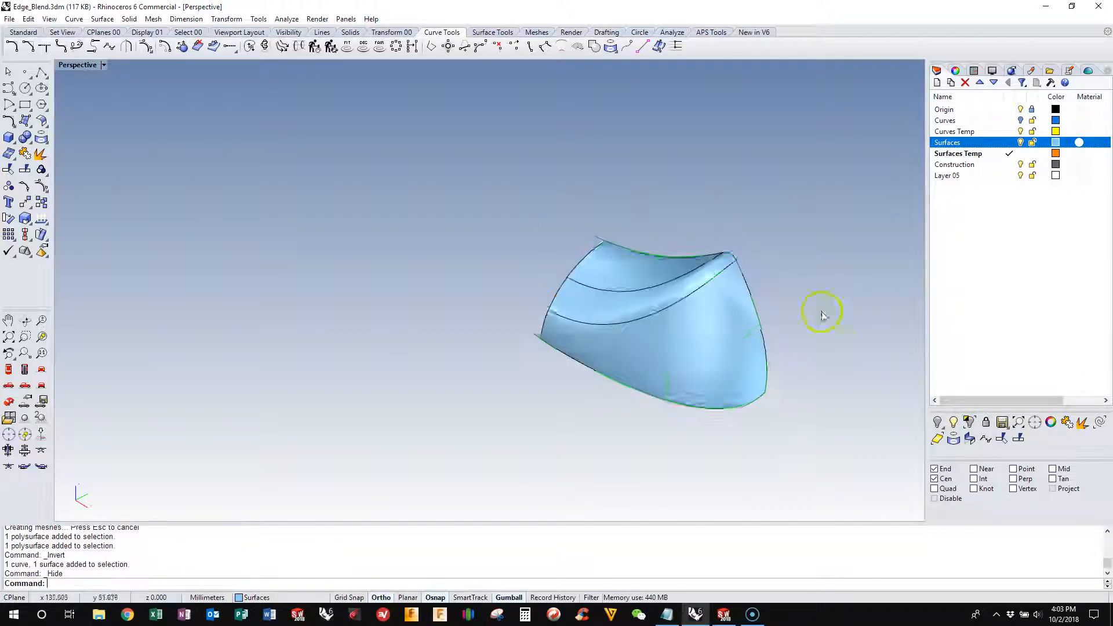
Examine the shaded edge blend and its transitions into both neighbouring surfaces from several angles
{"action": "scroll", "coordinate": [803, 281], "scroll_direction": "up", "scroll_amount": 4}
{"action": "right_click_drag", "start_coordinate": [600, 263], "coordinate": [677, 261]}
{"action": "scroll", "coordinate": [677, 262], "scroll_direction": "up", "scroll_amount": 2}
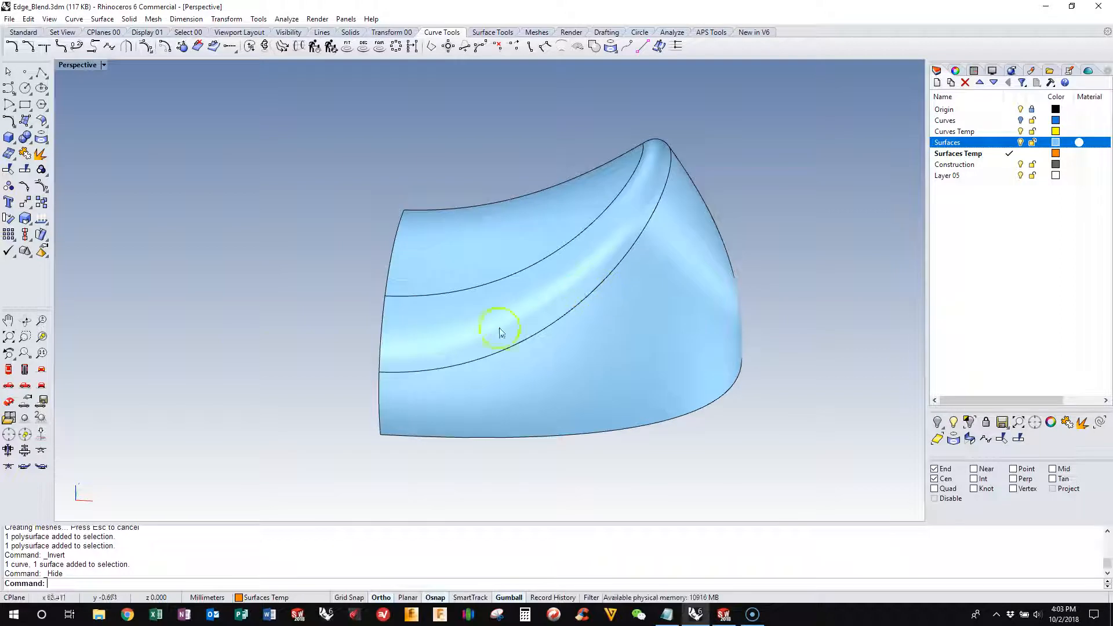
{"action": "right_click_drag", "start_coordinate": [417, 347], "coordinate": [424, 373]}
{"action": "scroll", "coordinate": [397, 357], "scroll_direction": "up", "scroll_amount": 3}
{"action": "scroll", "coordinate": [835, 197], "scroll_direction": "down", "scroll_amount": 4}
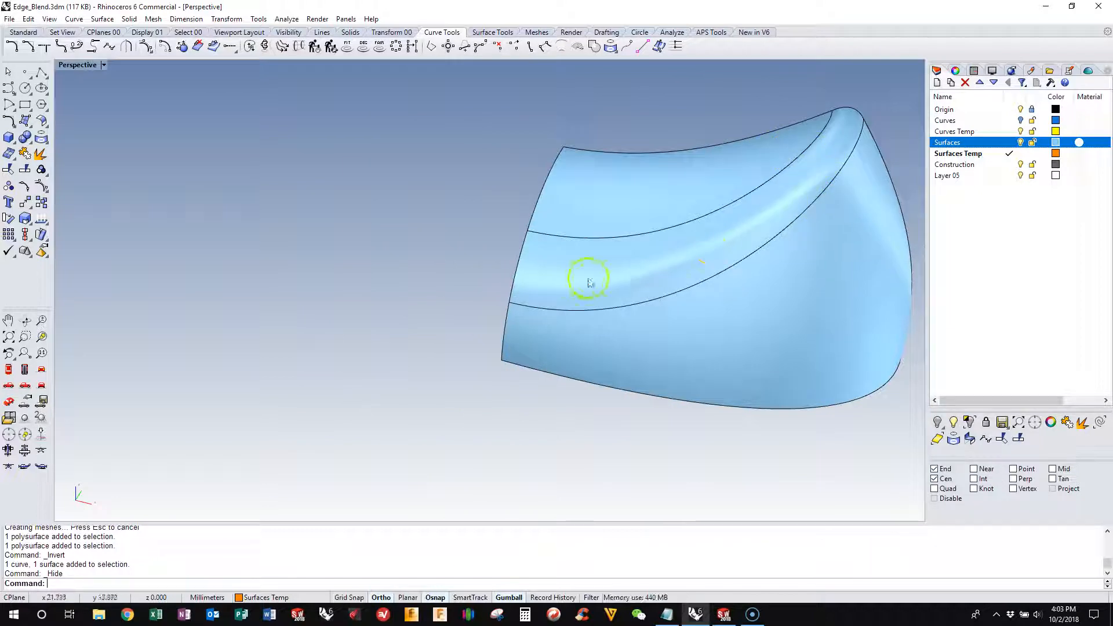
{"action": "scroll", "coordinate": [803, 266], "scroll_direction": "down", "scroll_amount": 4}
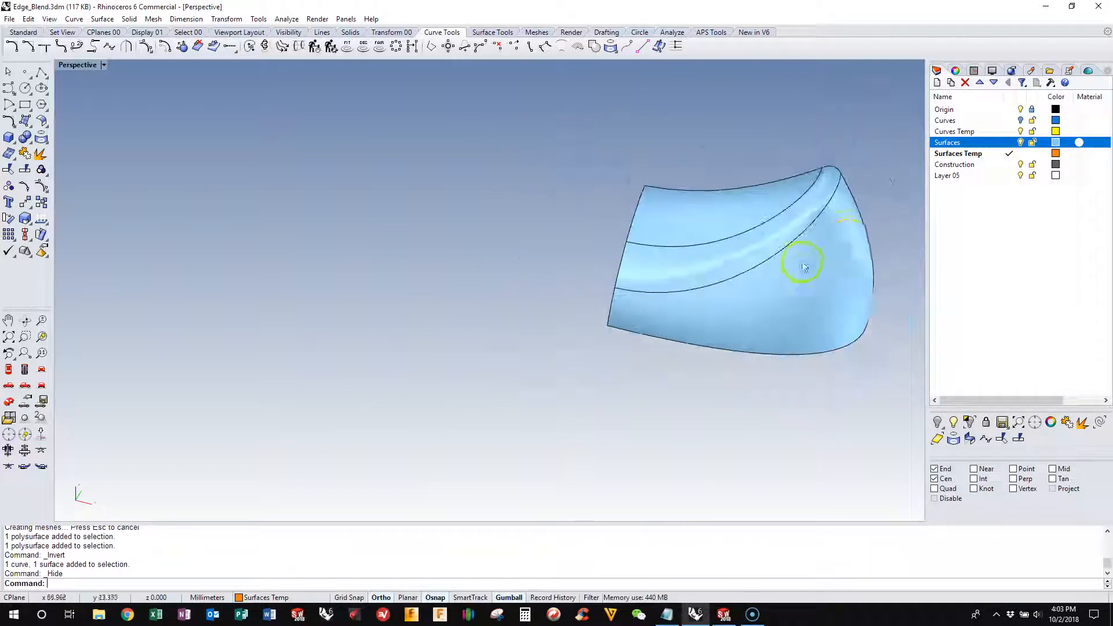
{"action": "scroll", "coordinate": [909, 186], "scroll_direction": "up", "scroll_amount": 7}
{"action": "mouse_move", "coordinate": [762, 211]}
{"action": "right_mouse_down"}
{"action": "mouse_move", "coordinate": [715, 231]}
{"action": "mouse_move", "coordinate": [750, 201]}
{"action": "right_mouse_up"}
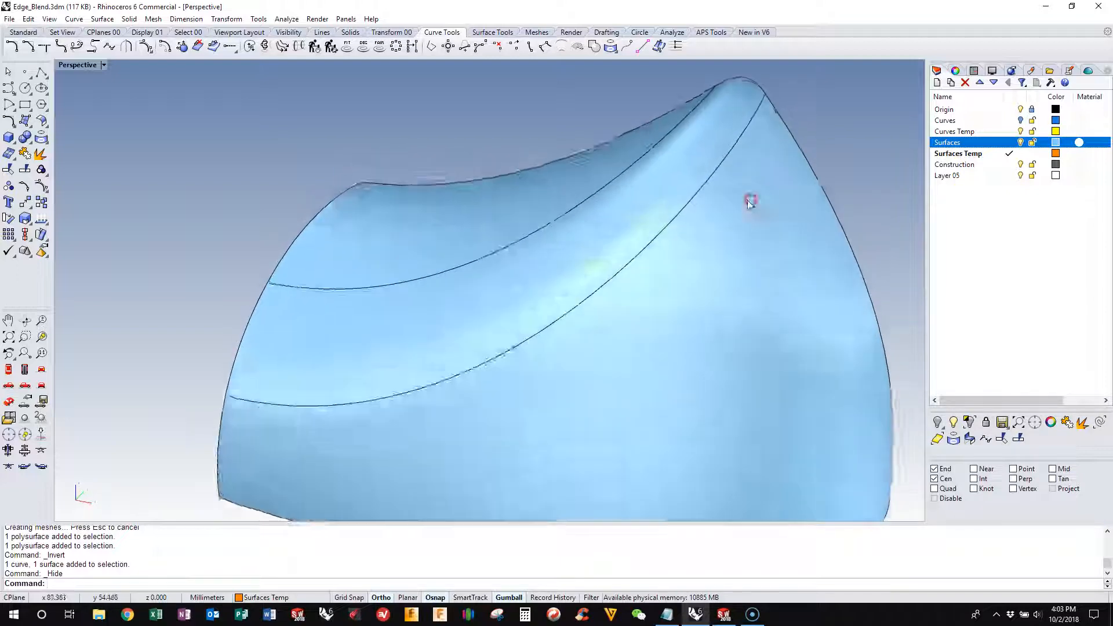
{"action": "scroll", "coordinate": [718, 215], "scroll_direction": "down", "scroll_amount": 6}
{"action": "right_click_drag", "start_coordinate": [562, 243], "coordinate": [688, 229]}
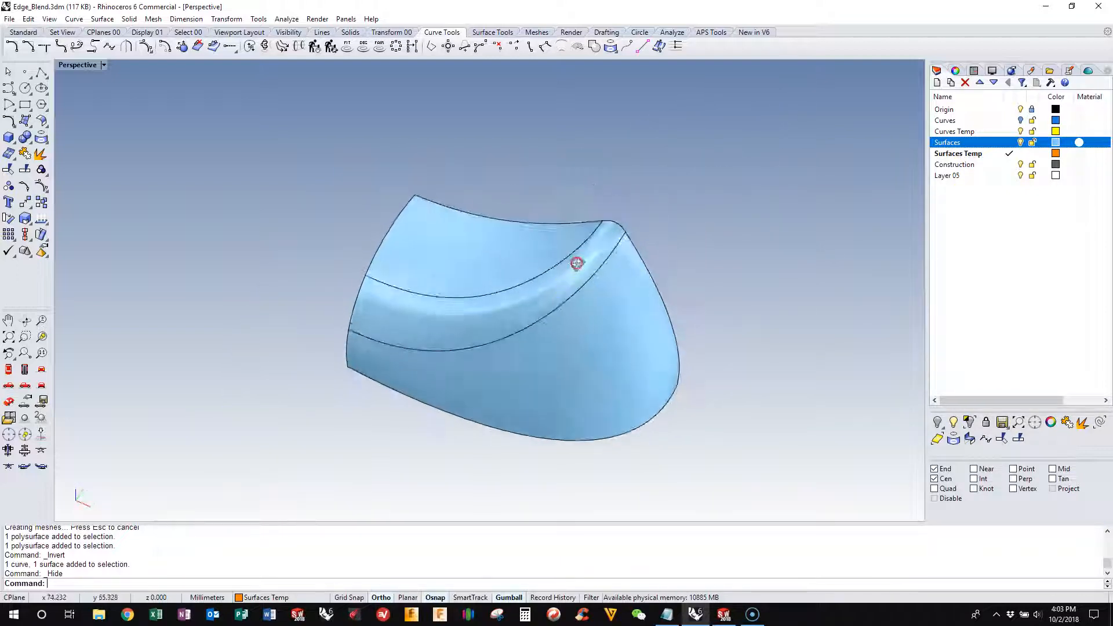
{"action": "scroll", "coordinate": [581, 314], "scroll_direction": "up", "scroll_amount": 3}
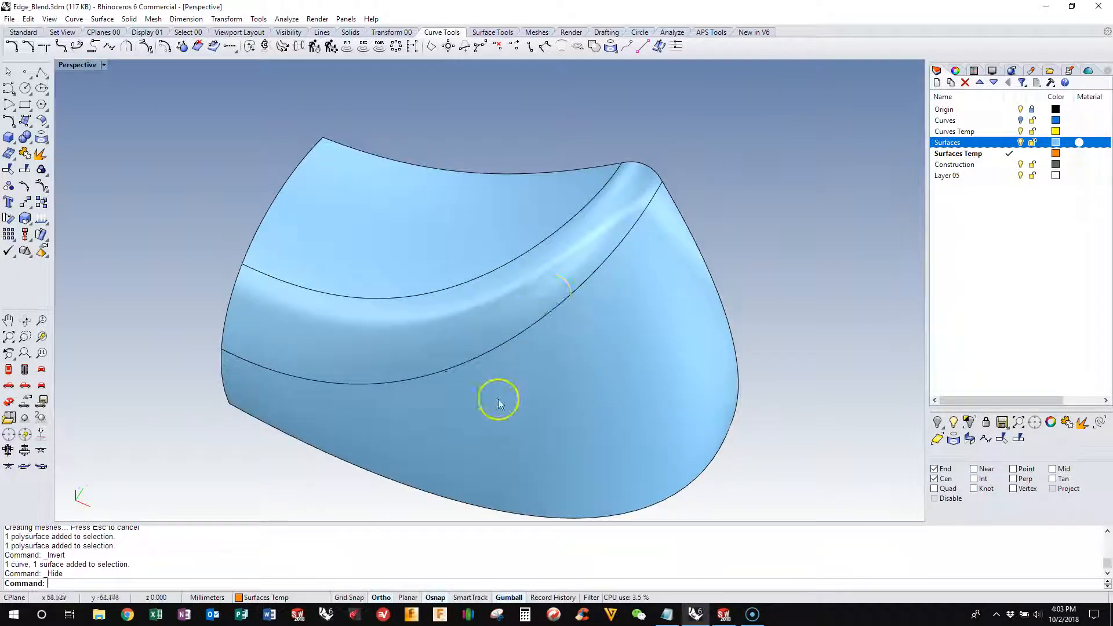
Run a Zebra analysis on the joined polysurface and examine the vertical stripes across the blend
{"action": "key", "text": "Return"}
{"action": "left_click", "coordinate": [531, 443]}
{"action": "key", "text": "Return"}
{"action": "scroll", "coordinate": [389, 309], "scroll_direction": "down", "scroll_amount": 2}
{"action": "scroll", "coordinate": [310, 294], "scroll_direction": "up", "scroll_amount": 4}
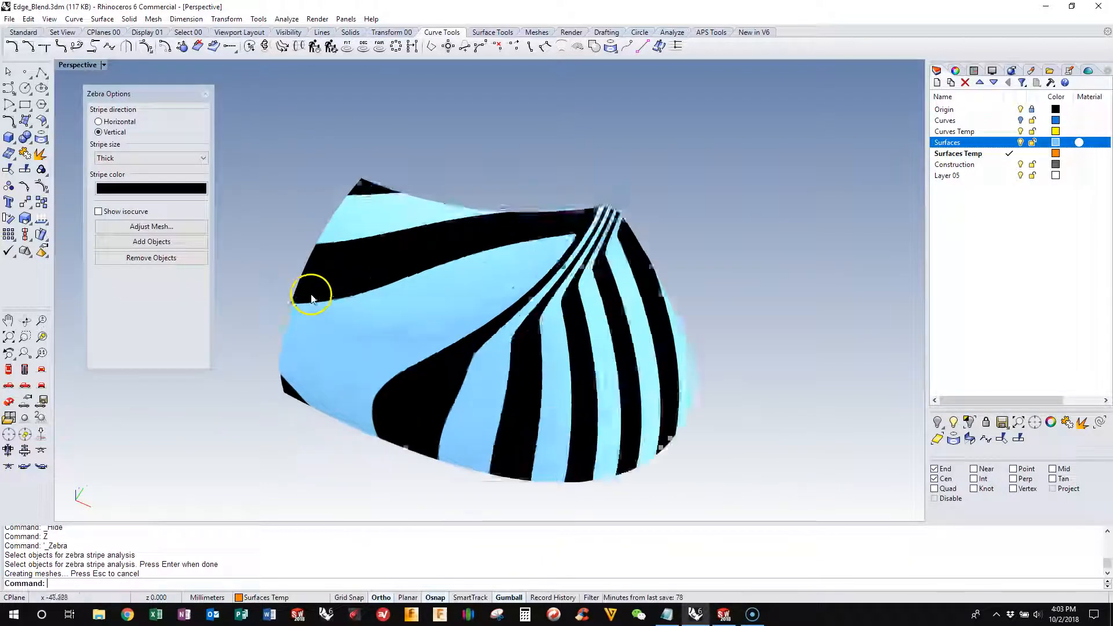
{"action": "right_click_drag", "start_coordinate": [279, 242], "coordinate": [340, 281]}
Switch the zebra stripes to horizontal, examine their flow across both blend edges, and end the analysis
{"action": "left_click", "coordinate": [96, 119]}
{"action": "right_click_drag", "start_coordinate": [279, 232], "coordinate": [364, 358]}
{"action": "right_click_drag", "start_coordinate": [516, 241], "coordinate": [494, 246]}
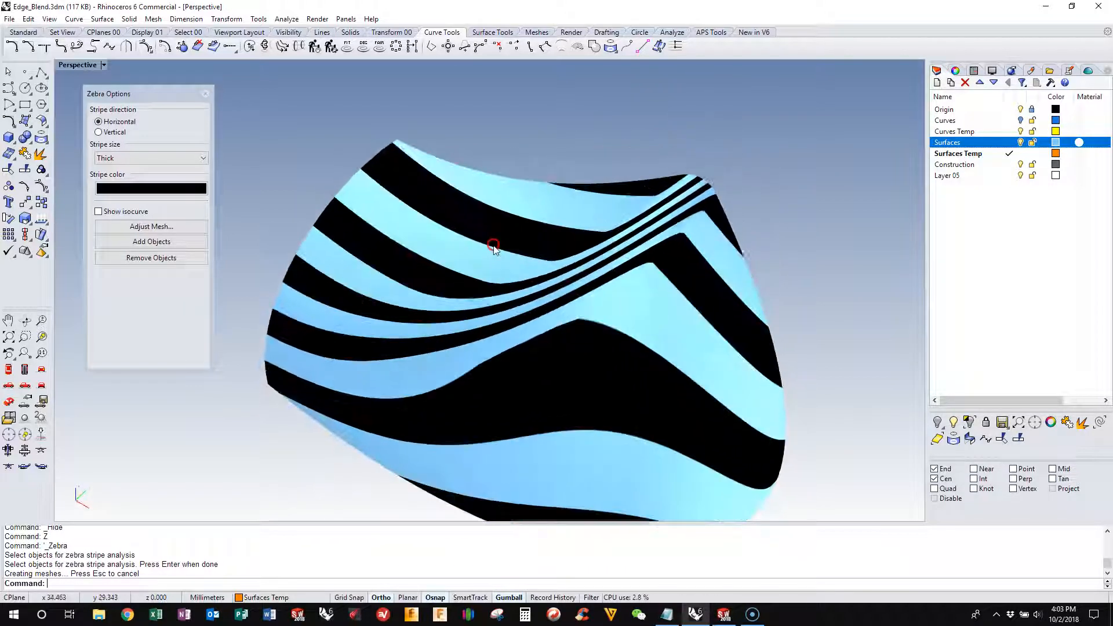
{"action": "scroll", "coordinate": [549, 299], "scroll_direction": "up", "scroll_amount": 5}
{"action": "right_click_drag", "start_coordinate": [593, 259], "coordinate": [559, 279]}
{"action": "left_click", "coordinate": [555, 303]}
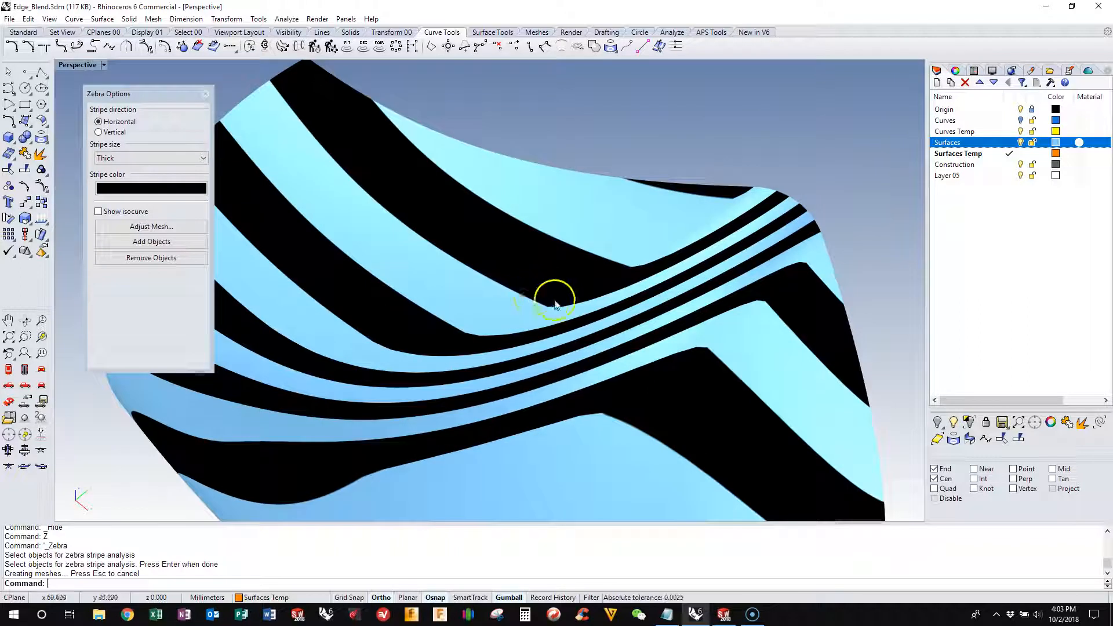
{"action": "scroll", "coordinate": [617, 261], "scroll_direction": "down", "scroll_amount": 2}
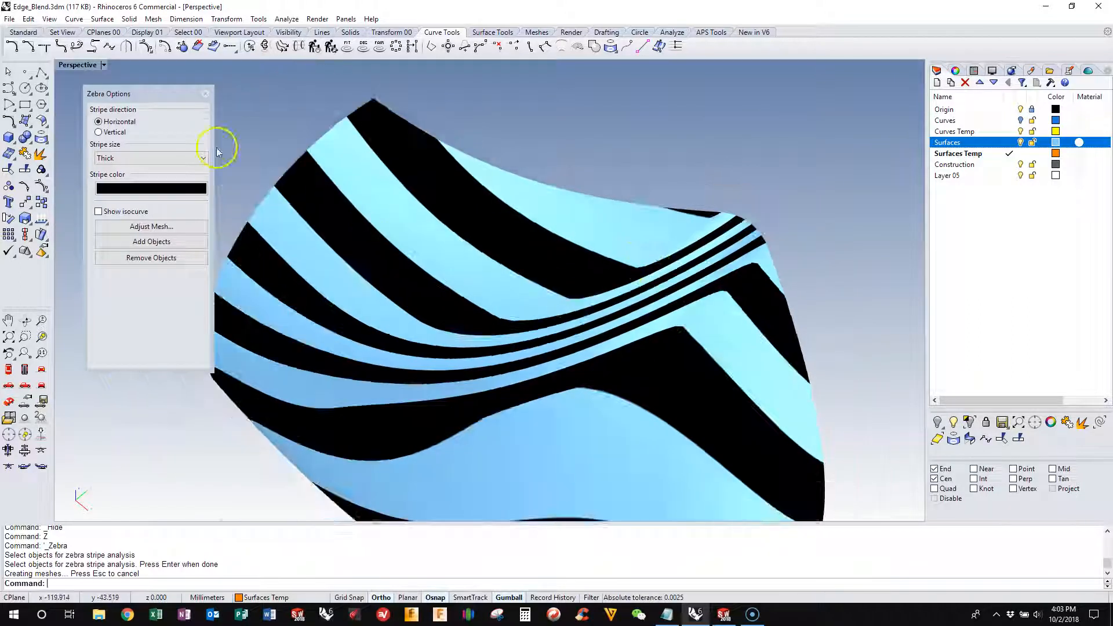
{"action": "left_click", "coordinate": [205, 93]}
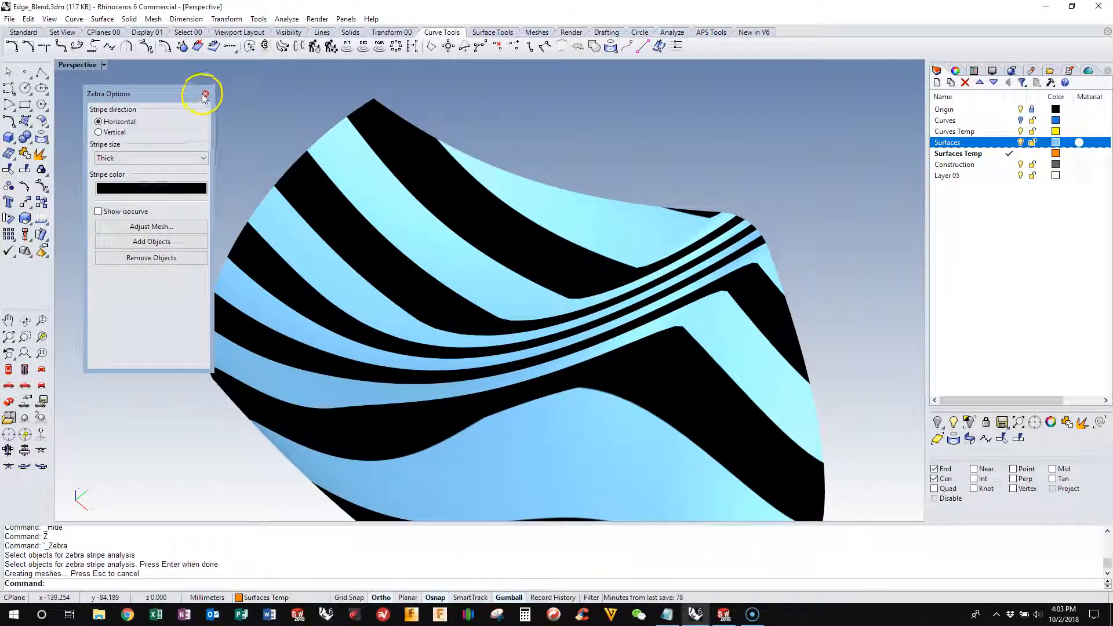
Run an EMap environment map analysis on the joined polysurface
{"action": "scroll", "coordinate": [249, 186], "scroll_direction": "down", "scroll_amount": 4}
{"action": "right_click", "coordinate": [334, 570]}
{"action": "left_click", "coordinate": [332, 566]}
{"action": "type", "text": "EMap"}
{"action": "key", "text": "Return"}
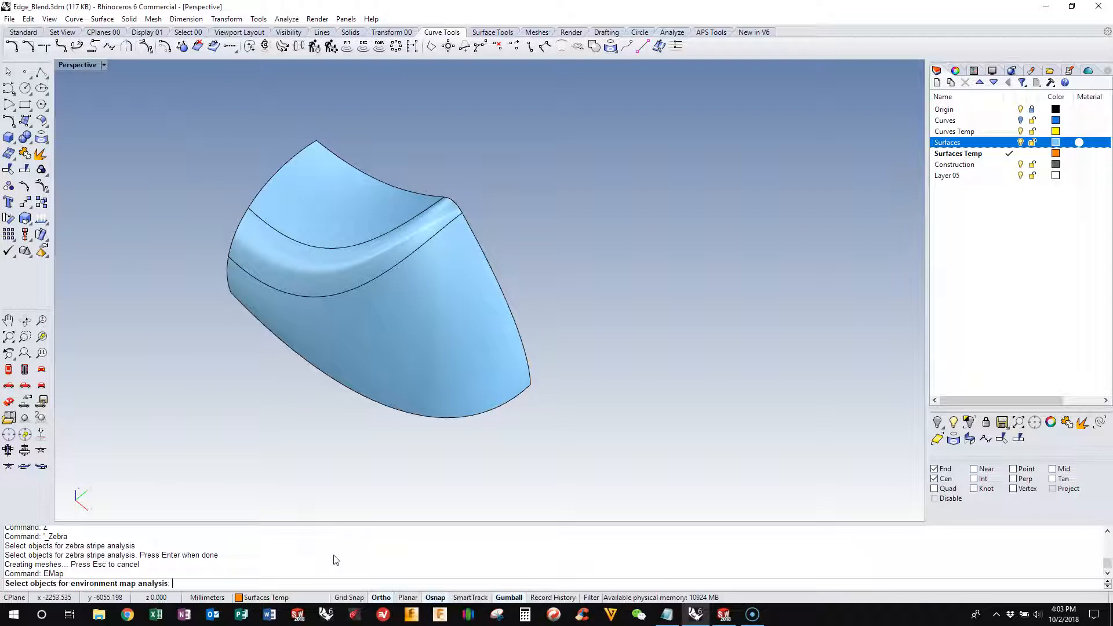
{"action": "left_click", "coordinate": [346, 409]}
{"action": "right_click", "coordinate": [516, 248]}
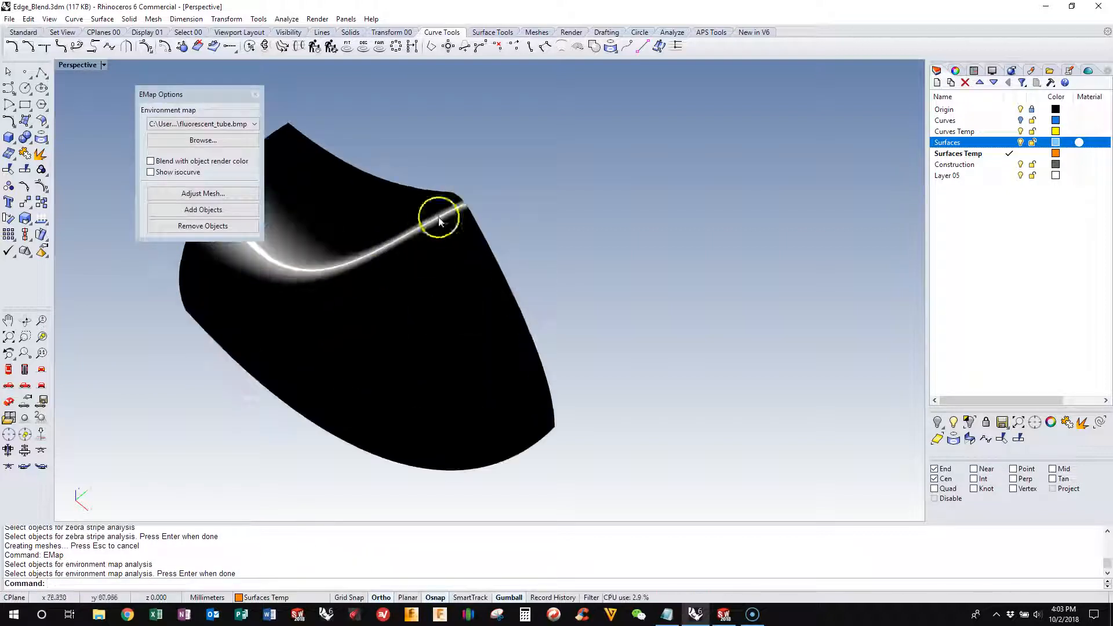
Examine the fluorescent_tube.bmp reflection across the blend from several angles and end the environment map analysis
{"action": "left_click_drag", "start_coordinate": [201, 91], "coordinate": [686, 92]}
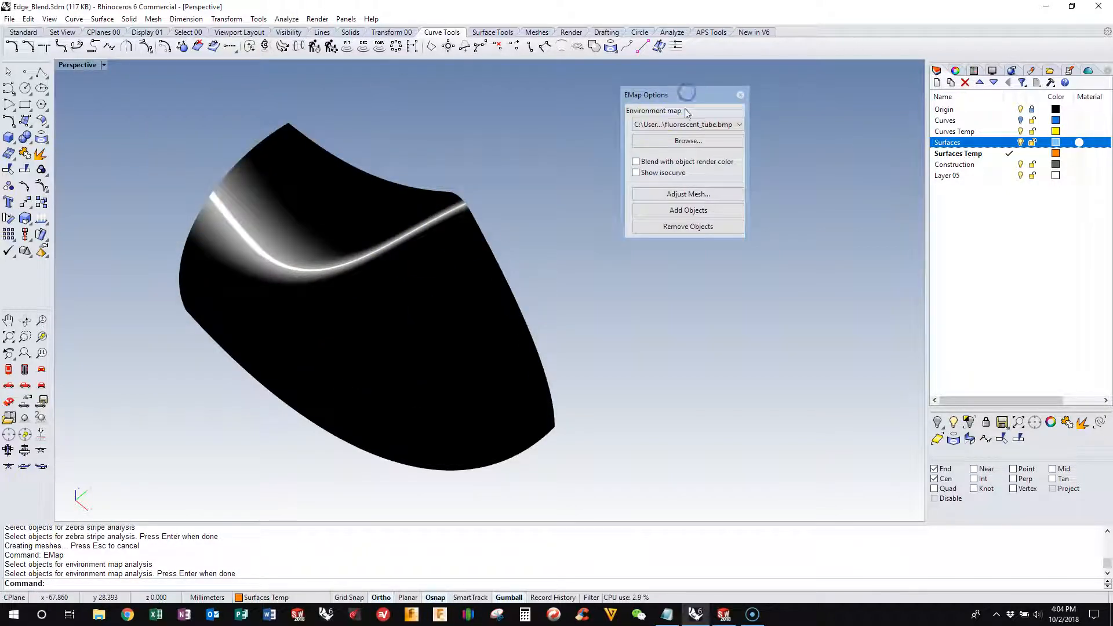
{"action": "right_click_drag", "start_coordinate": [292, 240], "coordinate": [313, 145]}
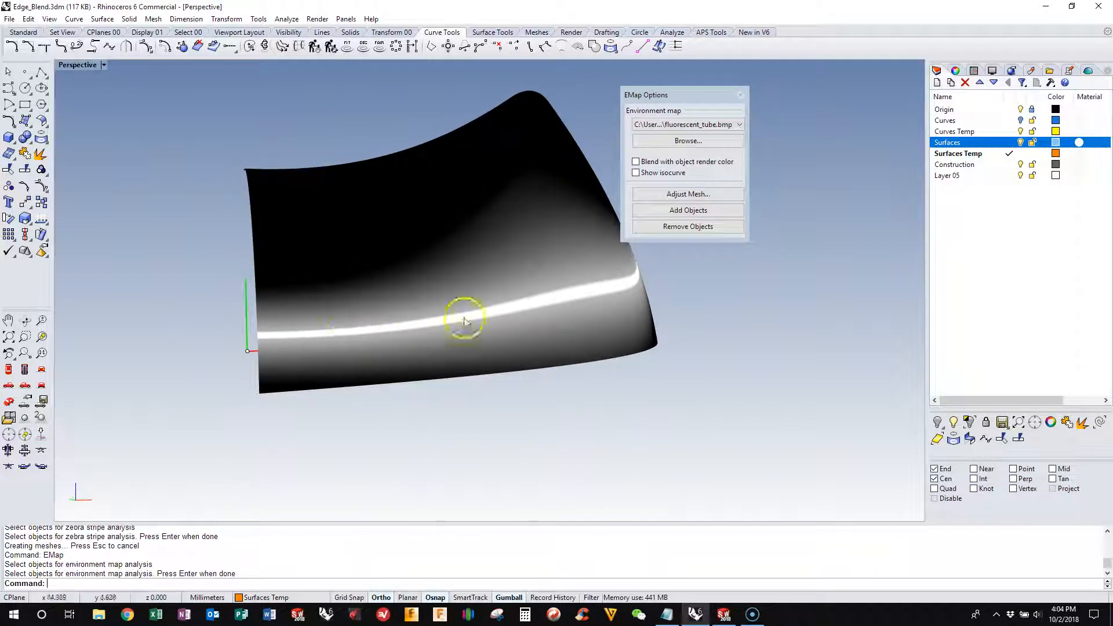
{"action": "right_click_drag", "start_coordinate": [412, 298], "coordinate": [291, 349]}
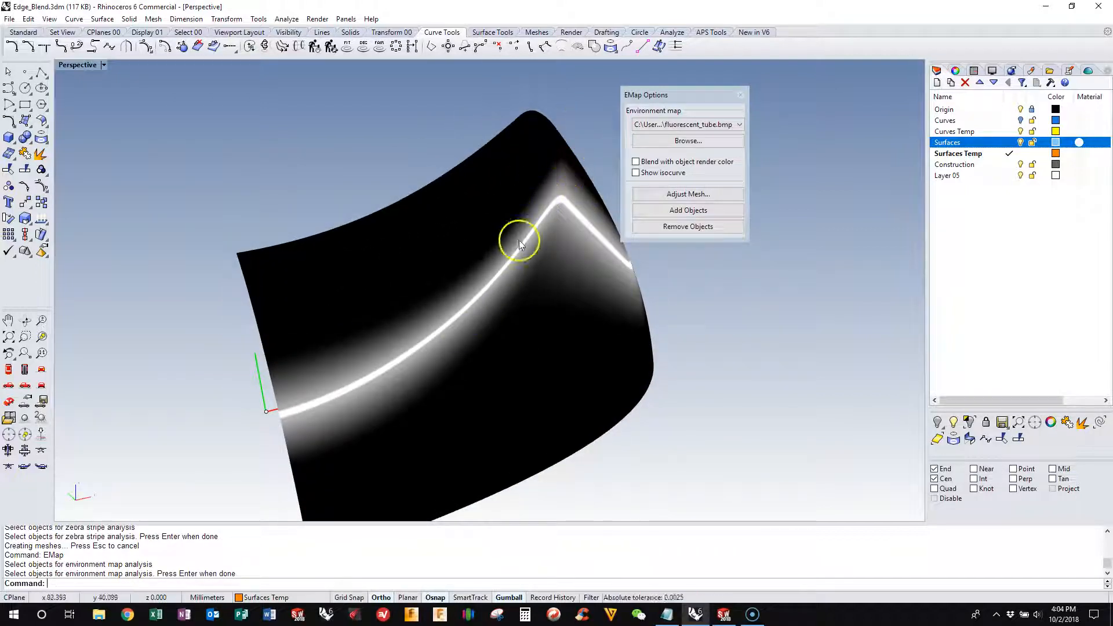
{"action": "right_click_drag", "start_coordinate": [587, 217], "coordinate": [421, 215]}
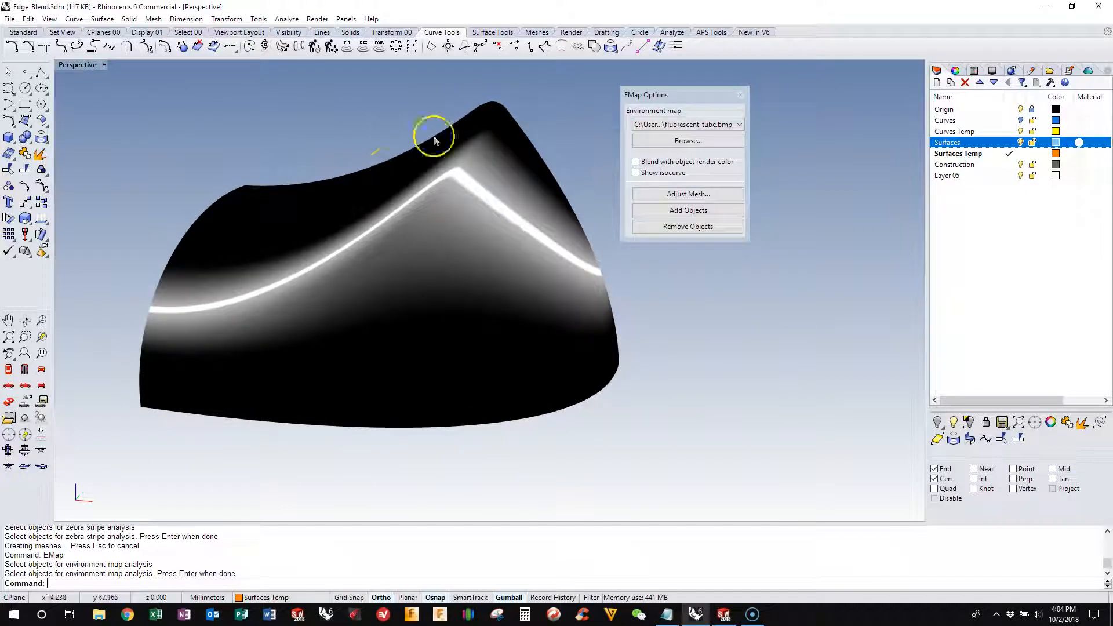
{"action": "left_click", "coordinate": [742, 97]}
{"action": "mouse_move", "coordinate": [672, 192]}
{"action": "right_mouse_down"}
{"action": "mouse_move", "coordinate": [412, 203]}
{"action": "mouse_move", "coordinate": [290, 176]}
{"action": "mouse_move", "coordinate": [286, 164]}
{"action": "mouse_move", "coordinate": [207, 169]}
{"action": "mouse_move", "coordinate": [218, 188]}
{"action": "right_mouse_up"}
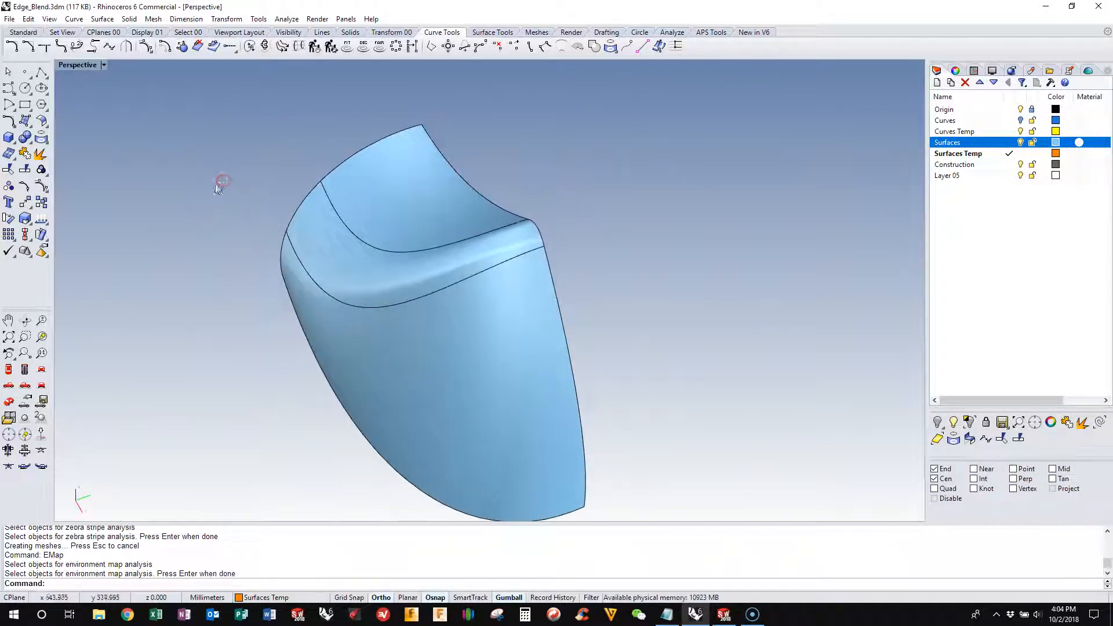
{"action": "right_click_drag", "start_coordinate": [472, 238], "coordinate": [493, 251]}
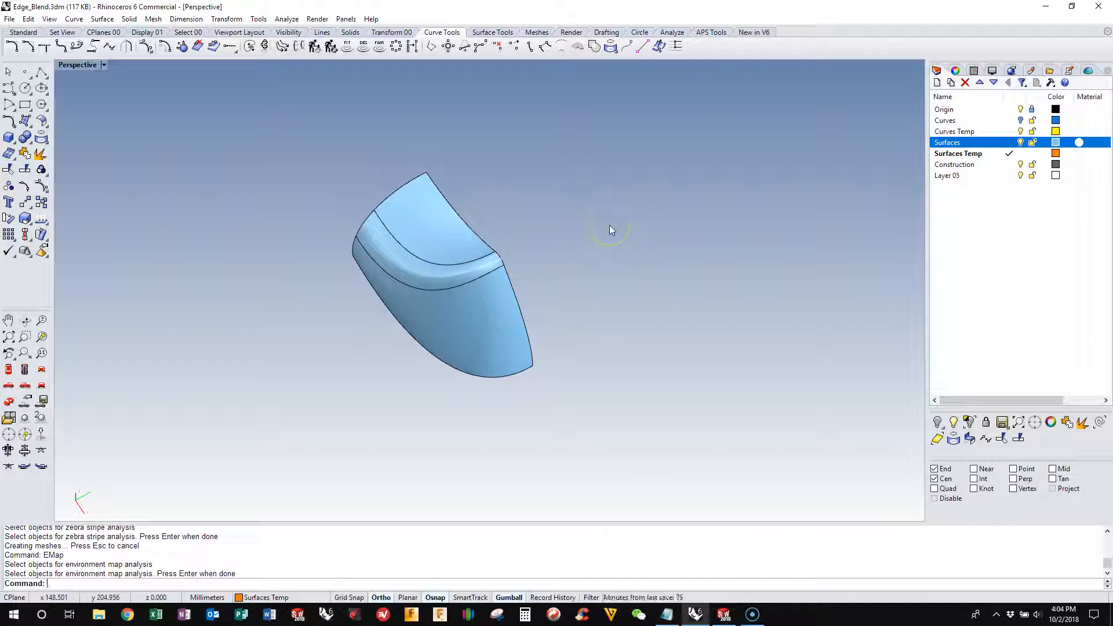
{"action": "right_click_drag", "start_coordinate": [567, 268], "coordinate": [580, 227]}
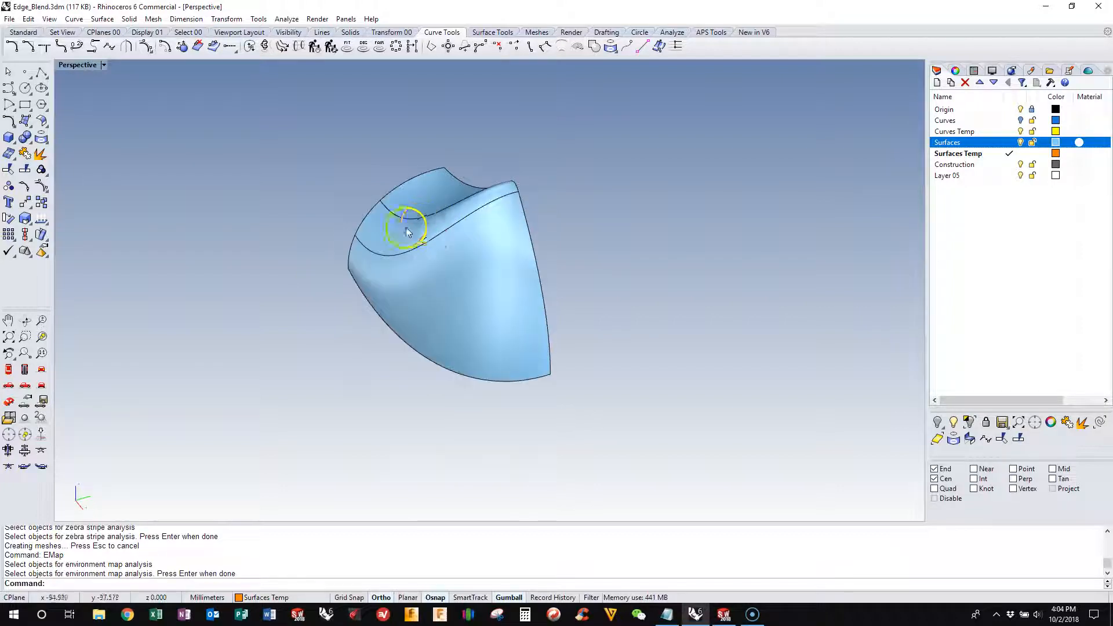